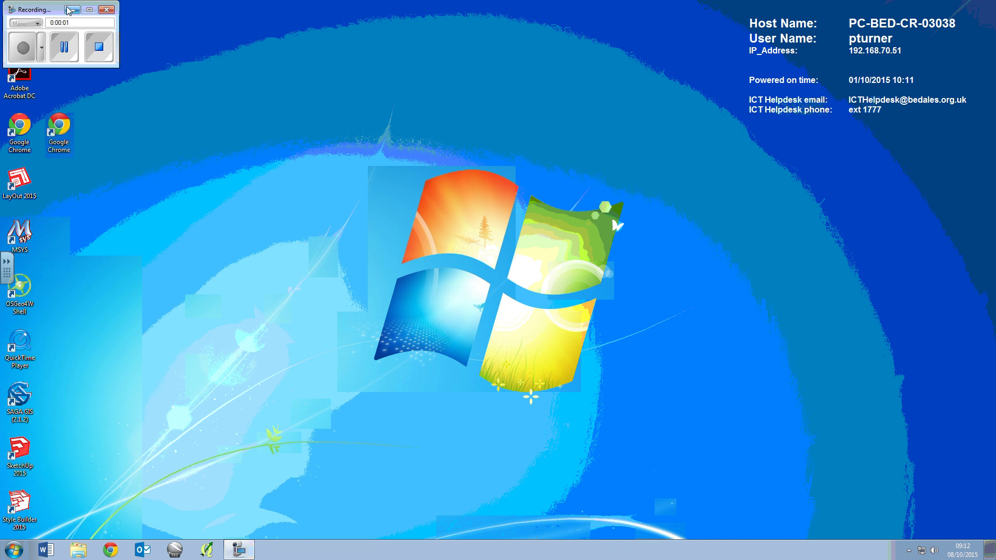
Minimise the recorder window to clear the desktop
{"action": "left_click", "coordinate": [72, 9]}
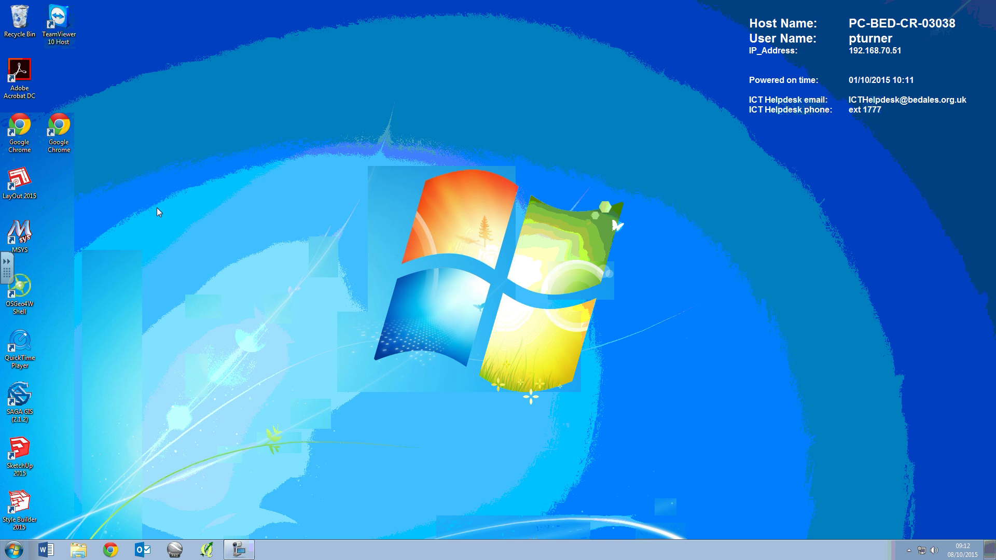
Launch Chrome and load the VLE at vle.bedales.org.uk
{"action": "left_click", "coordinate": [23, 548]}
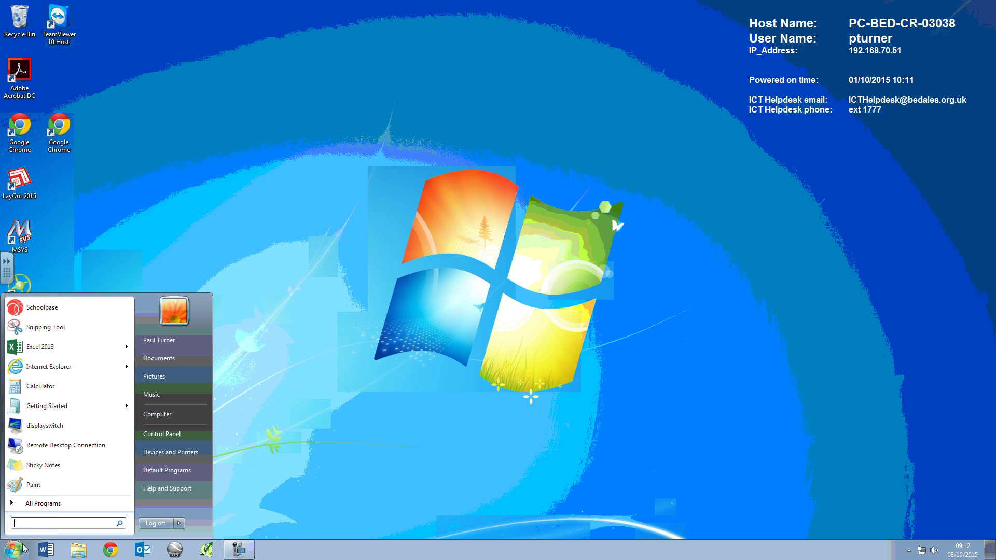
{"action": "left_click", "coordinate": [110, 552]}
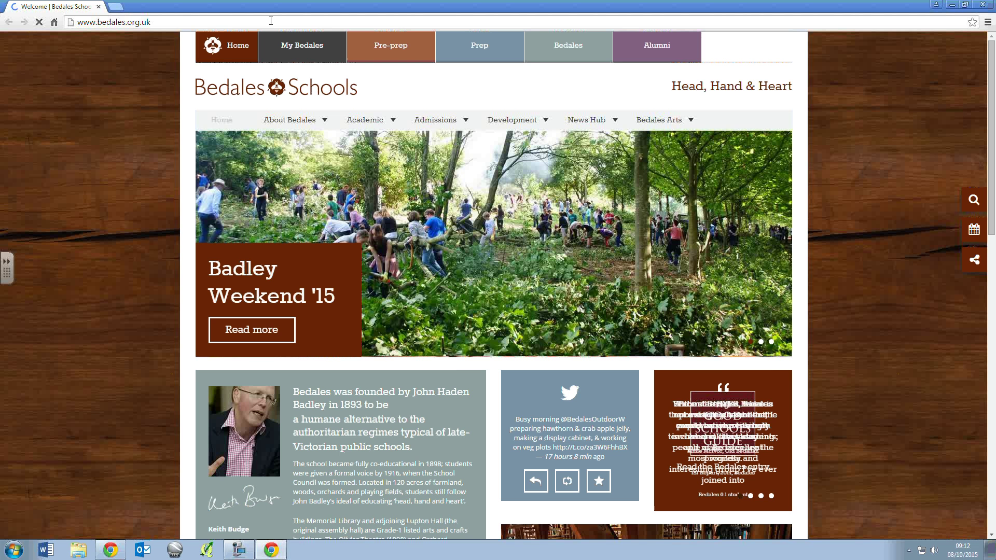
{"action": "left_click", "coordinate": [269, 22]}
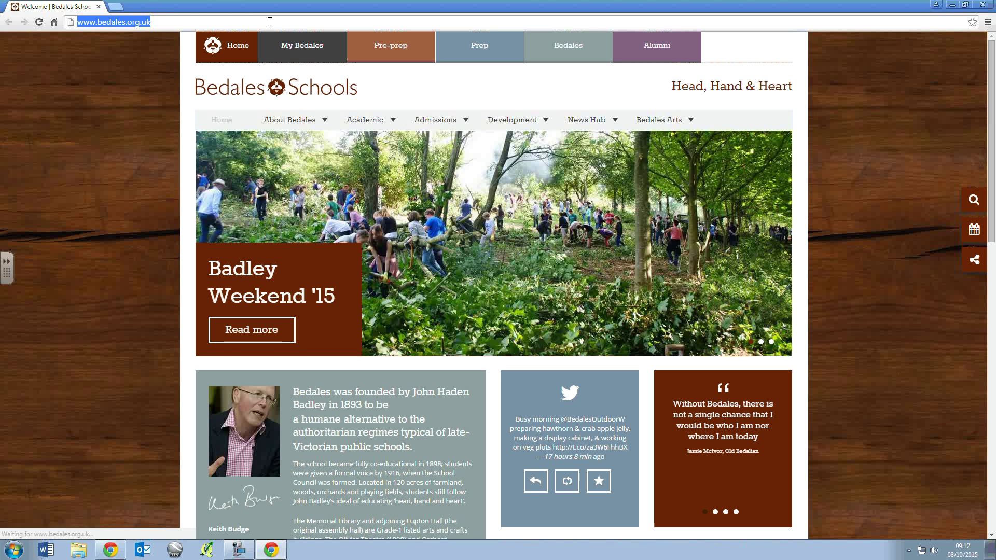
{"action": "type", "text": "vle"}
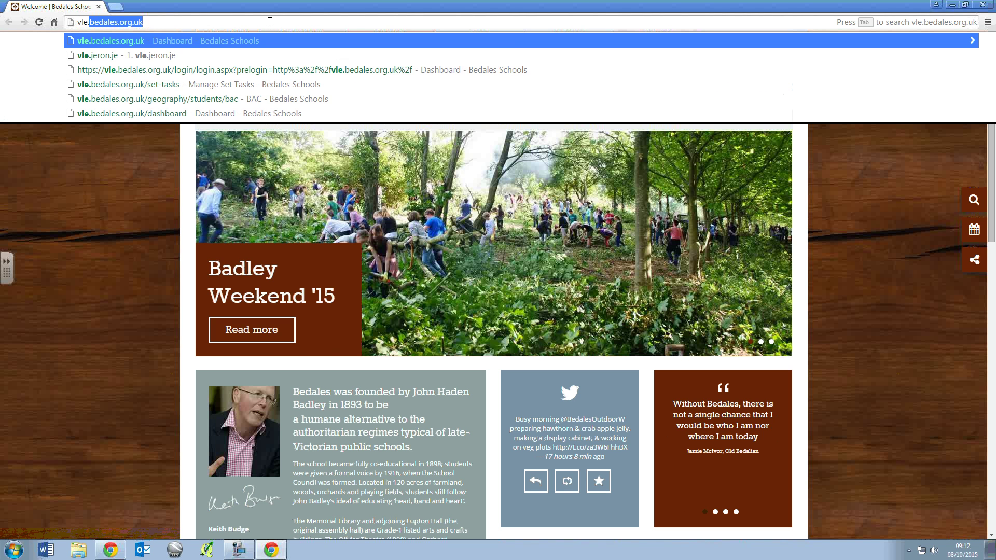
{"action": "type", "text": ".bedales.org"}
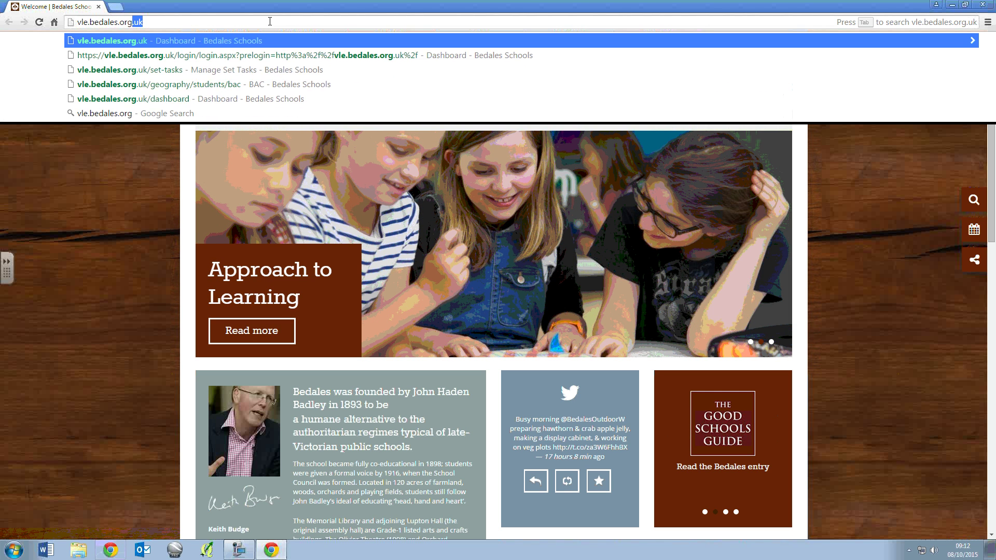
{"action": "type", "text": ".uk"}
{"action": "key", "text": "Return"}
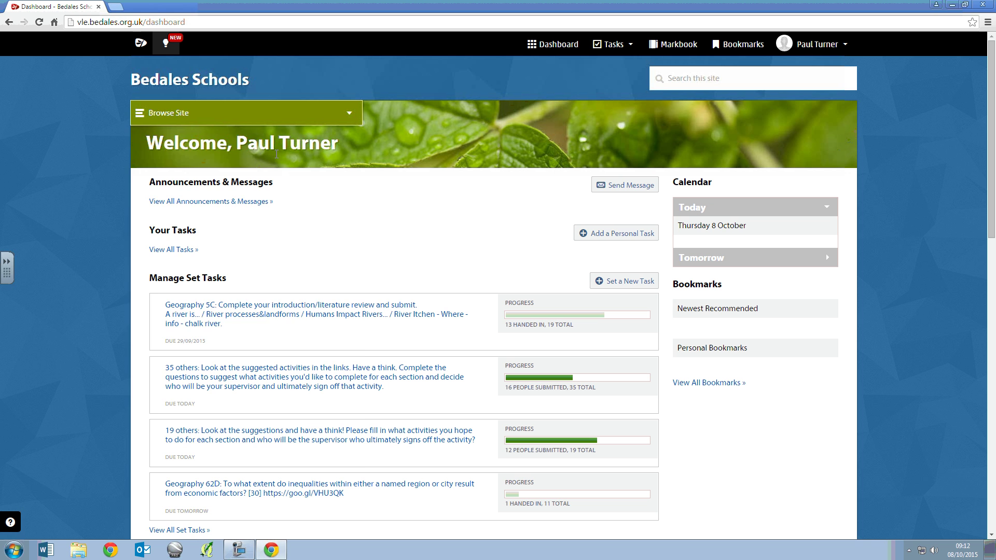
Browse to Geography's Petersfield Dataset page, download Petersfield Data.csv and open it in Excel
{"action": "left_click", "coordinate": [240, 116]}
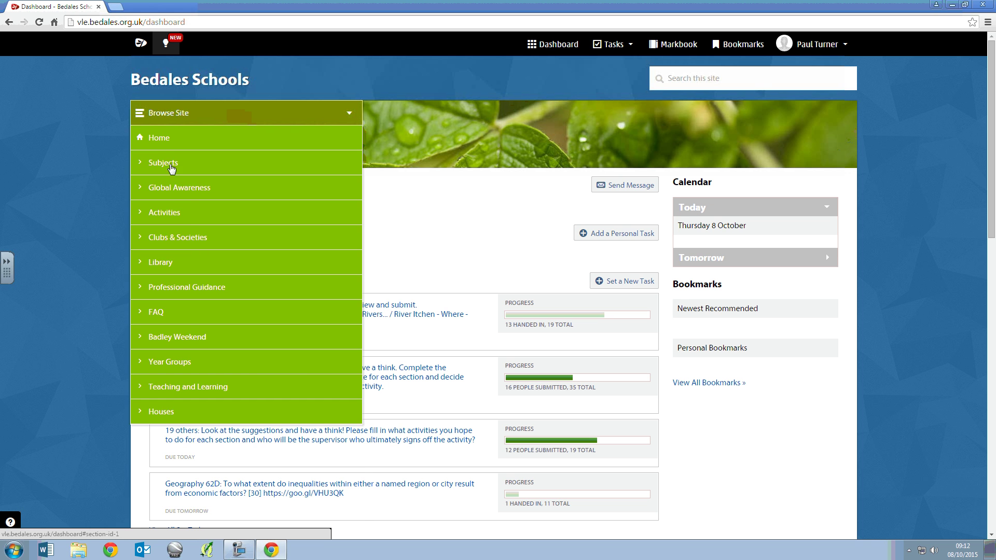
{"action": "left_click", "coordinate": [171, 164]}
{"action": "left_click", "coordinate": [178, 432]}
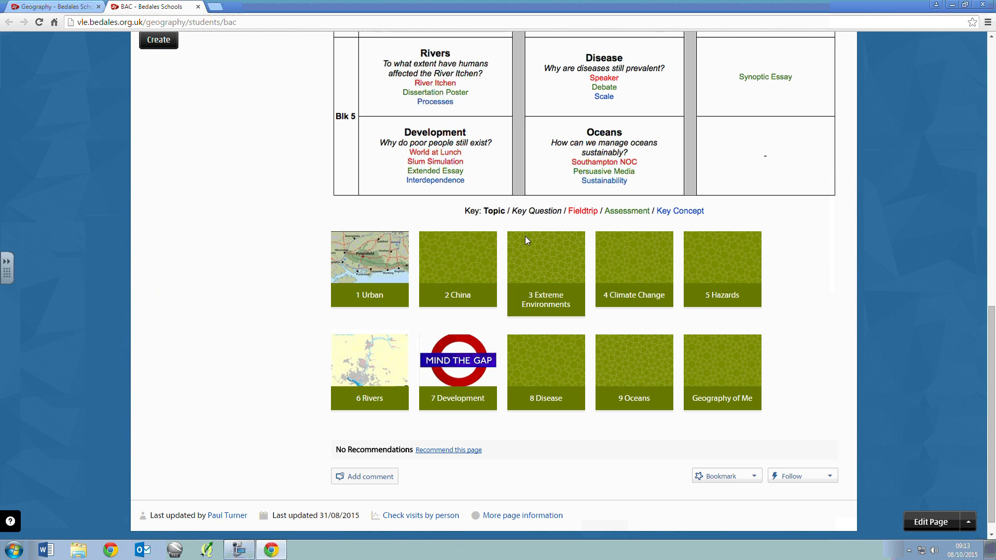
{"action": "left_click", "coordinate": [361, 272]}
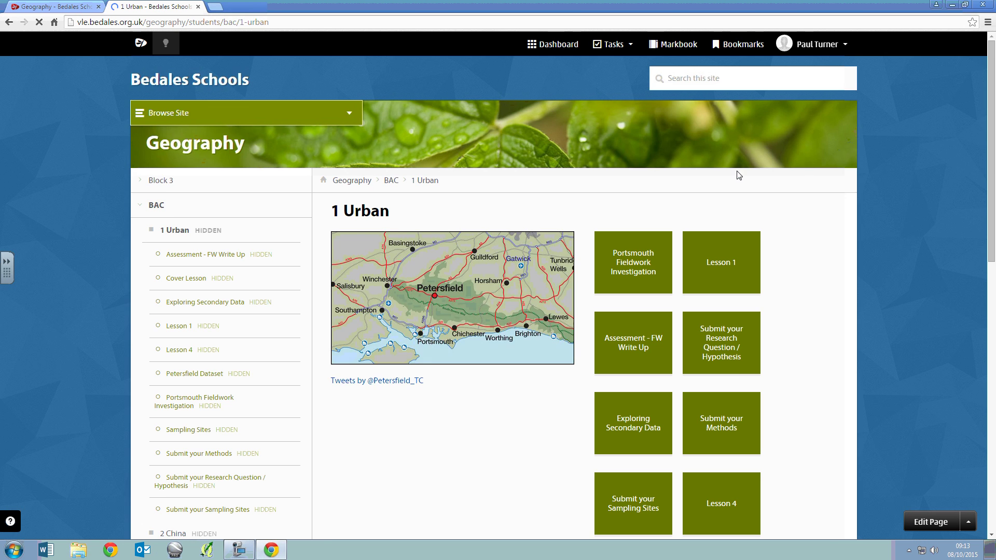
{"action": "scroll", "coordinate": [819, 190], "scroll_direction": "down", "scroll_amount": 5}
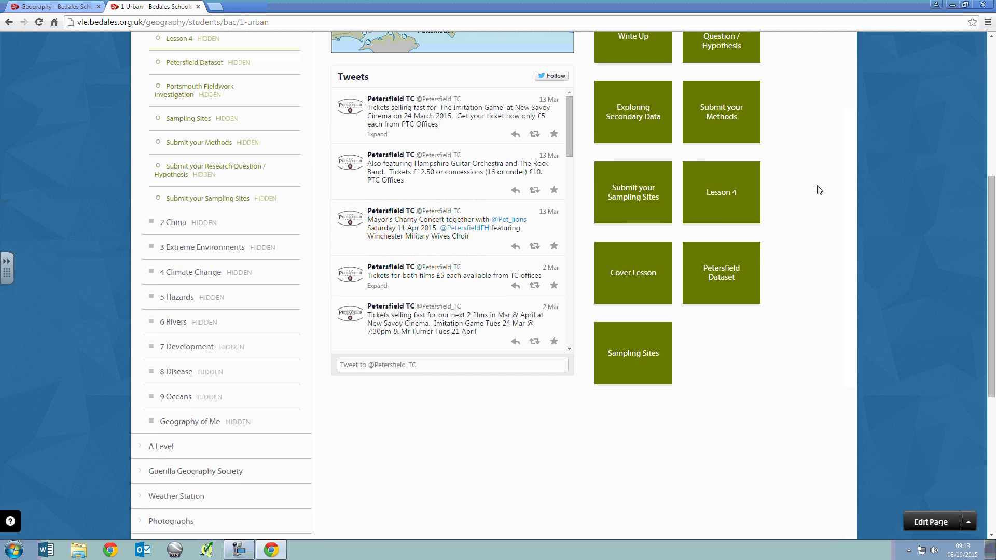
{"action": "left_click", "coordinate": [724, 273]}
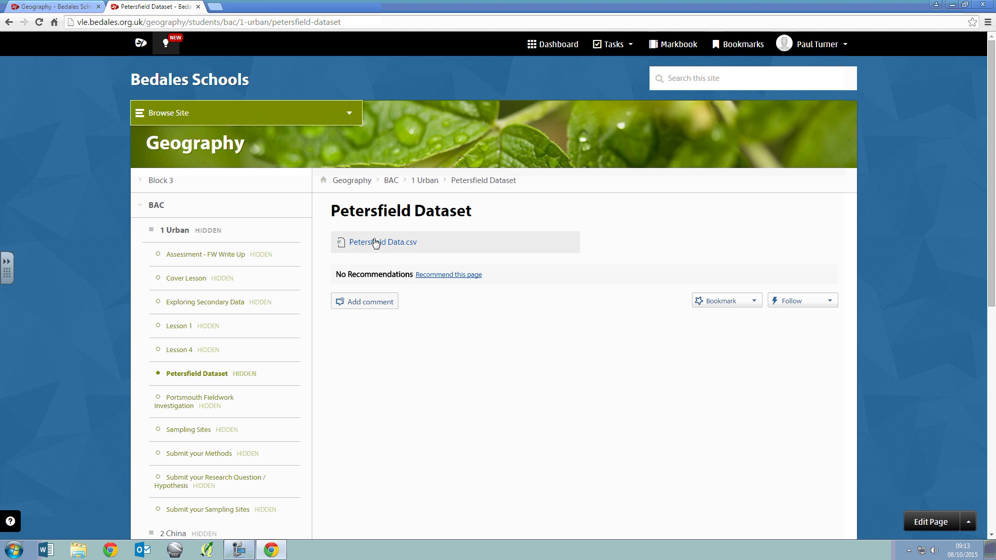
{"action": "left_click", "coordinate": [376, 243]}
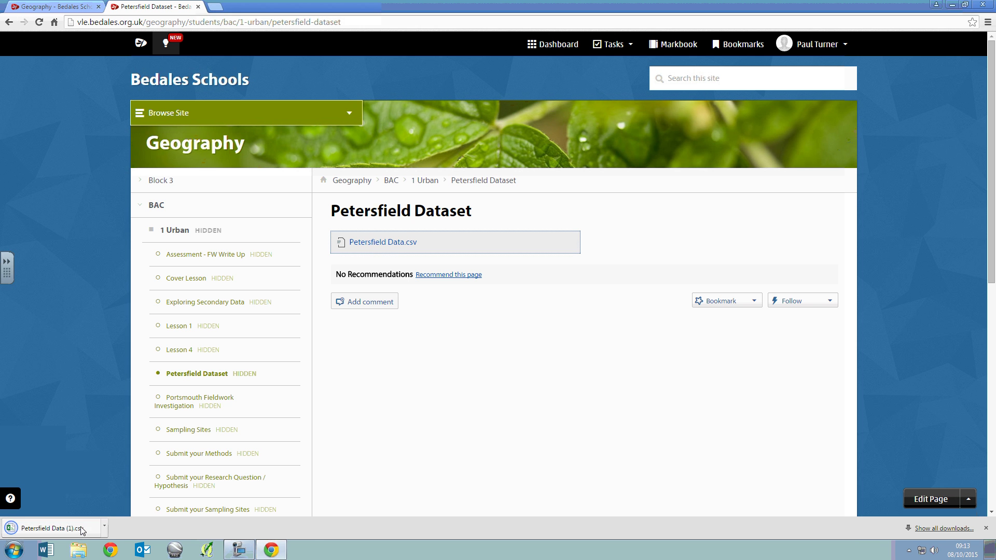
{"action": "left_click", "coordinate": [81, 529]}
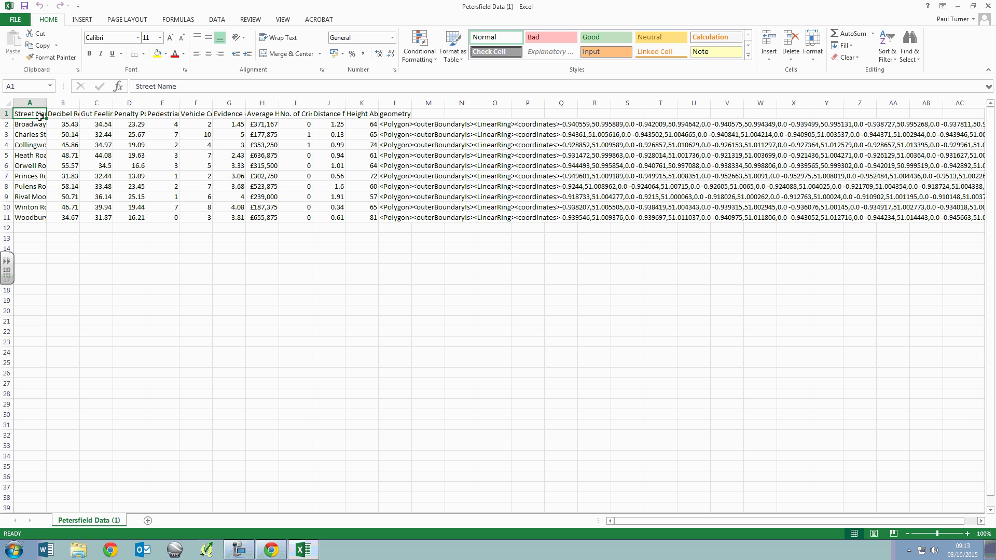
Apply Wrap Text to columns A to K only, undoing an attempt that included column L
{"action": "left_click_drag", "start_coordinate": [30, 103], "coordinate": [394, 96]}
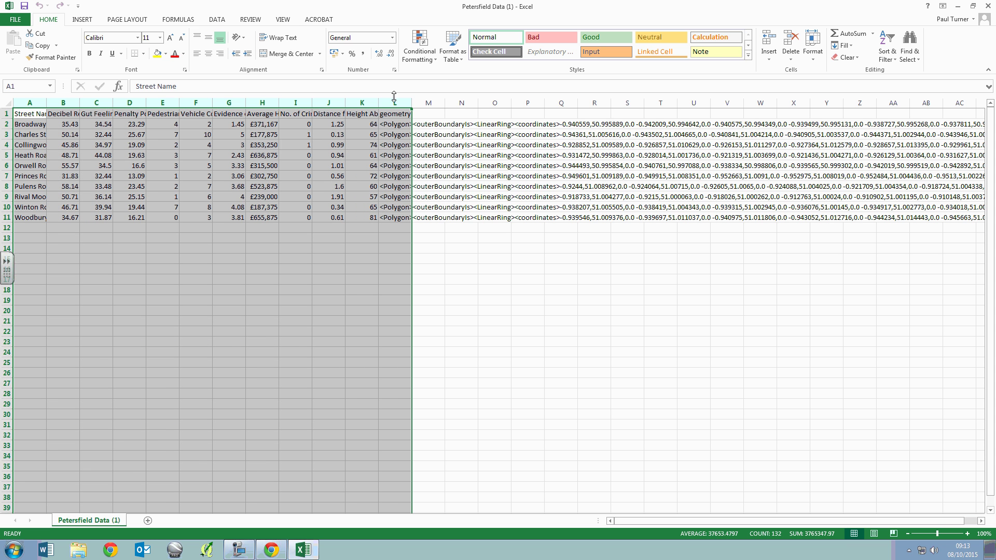
{"action": "left_click", "coordinate": [278, 38]}
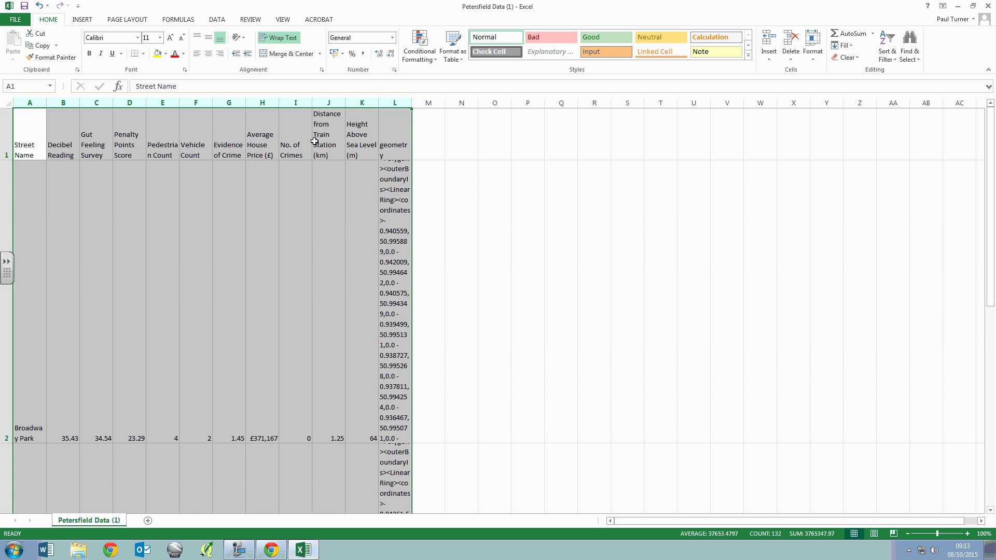
{"action": "key", "text": "ctrl+z"}
{"action": "left_click", "coordinate": [492, 181]}
{"action": "left_click", "coordinate": [372, 117]}
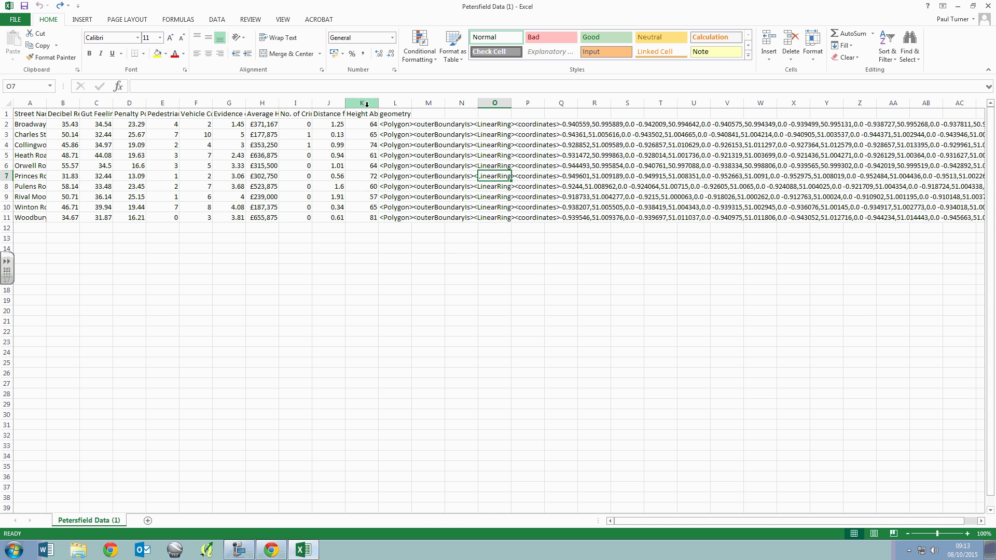
{"action": "left_click_drag", "start_coordinate": [362, 103], "coordinate": [18, 112]}
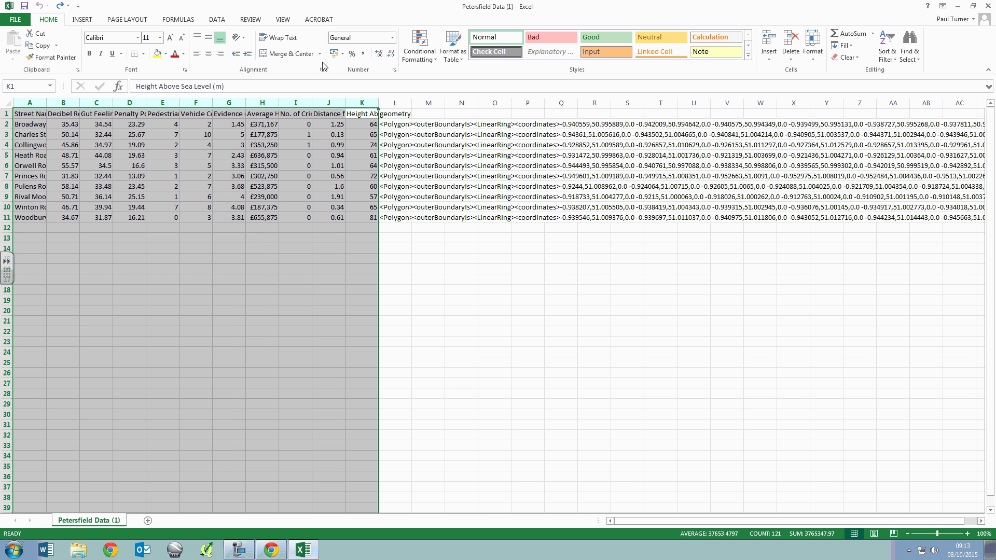
{"action": "left_click", "coordinate": [279, 38]}
{"action": "key", "text": "Right"}
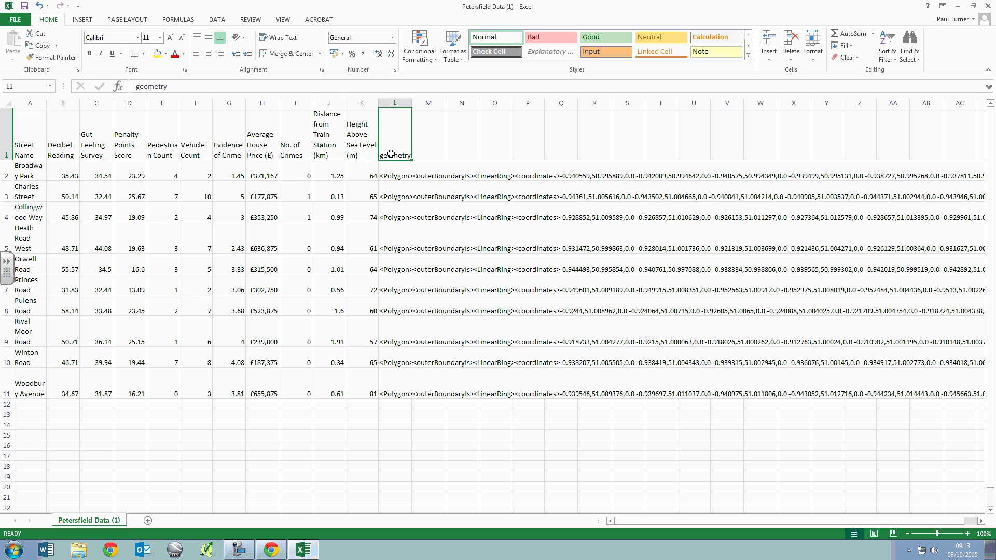
Select the crime counts and distances in I2:J11 and insert a plain scatter chart
{"action": "left_click", "coordinate": [320, 192]}
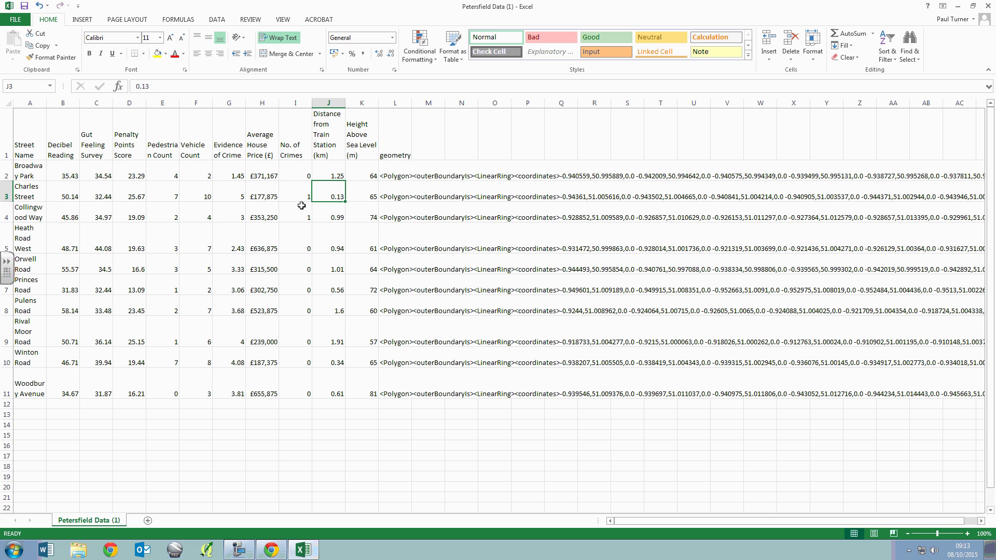
{"action": "left_click_drag", "start_coordinate": [296, 172], "coordinate": [334, 387]}
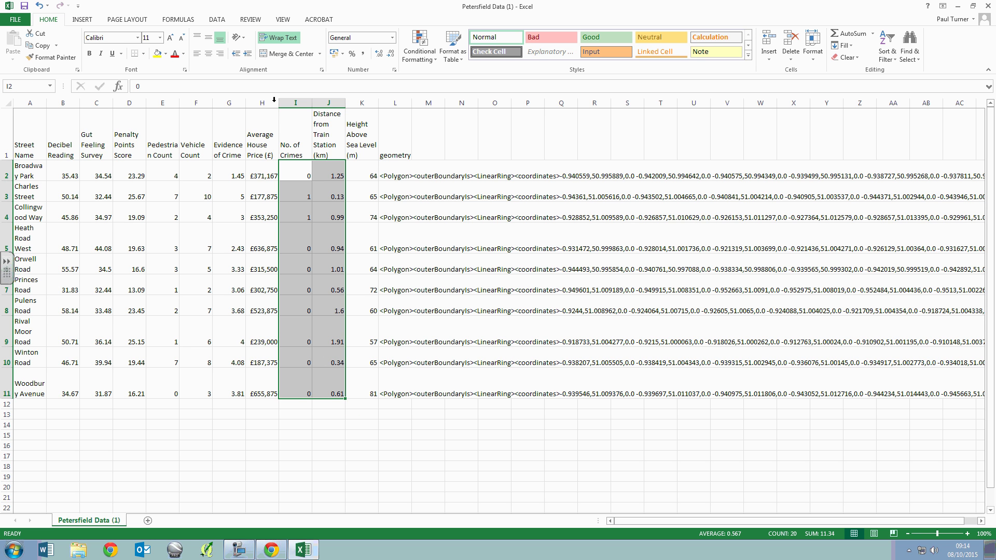
{"action": "left_click", "coordinate": [81, 21]}
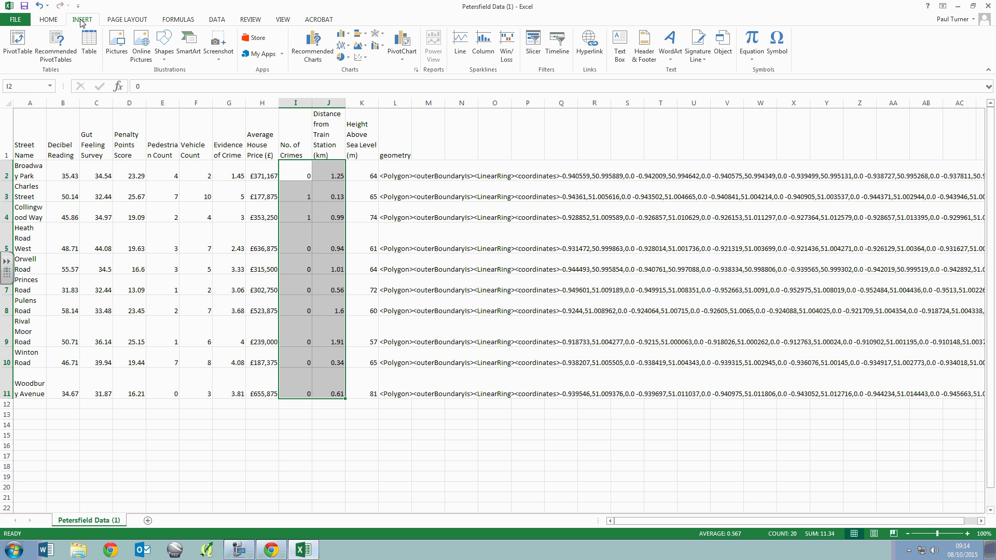
{"action": "left_click", "coordinate": [358, 58]}
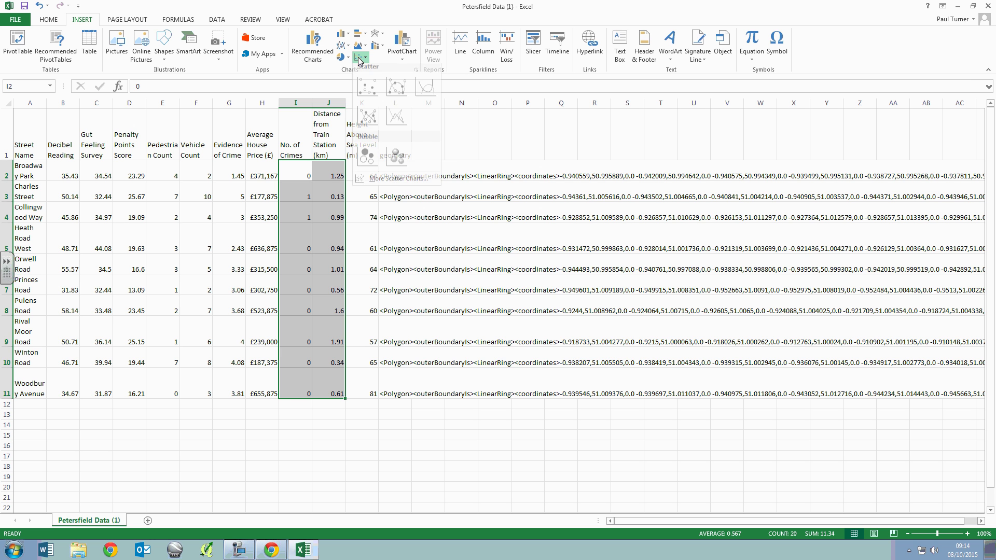
{"action": "left_click", "coordinate": [367, 91]}
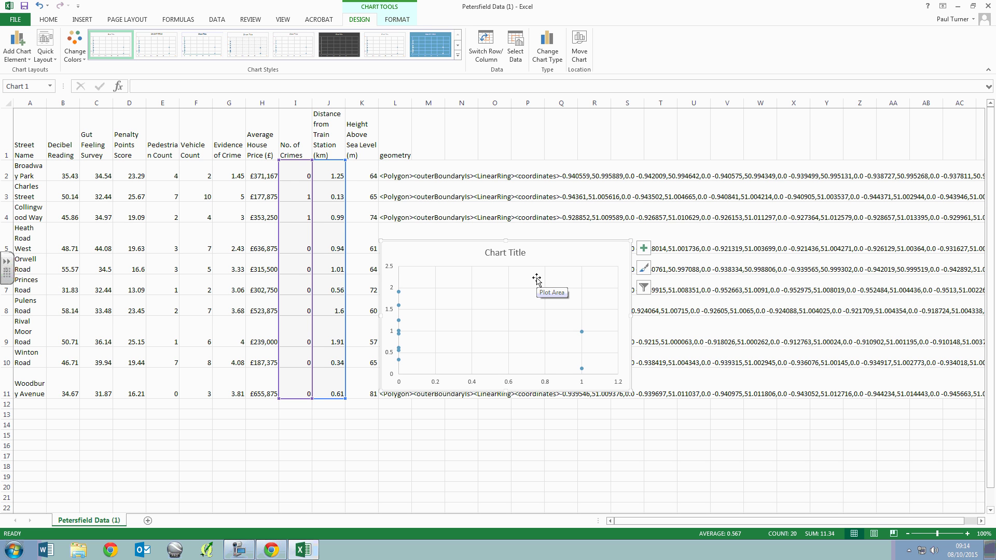
{"action": "left_click", "coordinate": [526, 304]}
Remove the existing crime-count series from the chart's data source
{"action": "right_click", "coordinate": [524, 304]}
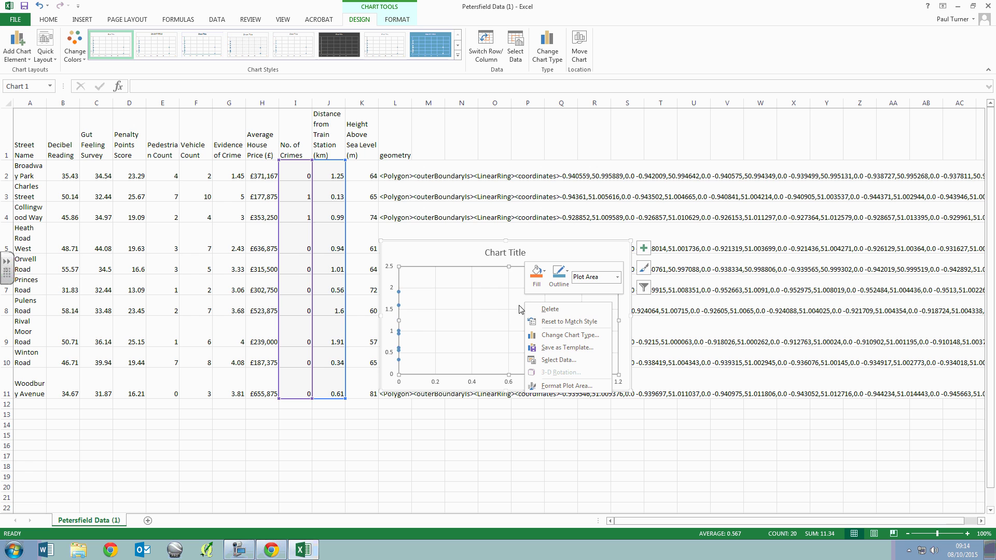
{"action": "left_click", "coordinate": [574, 362]}
{"action": "left_click_drag", "start_coordinate": [364, 196], "coordinate": [725, 184]}
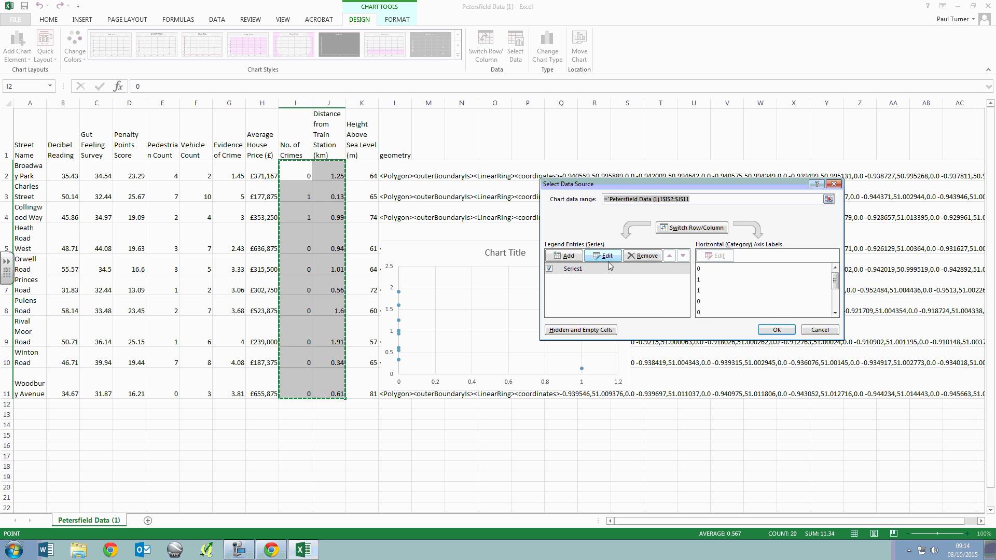
{"action": "left_click", "coordinate": [643, 255]}
{"action": "left_click_drag", "start_coordinate": [627, 187], "coordinate": [570, 189]}
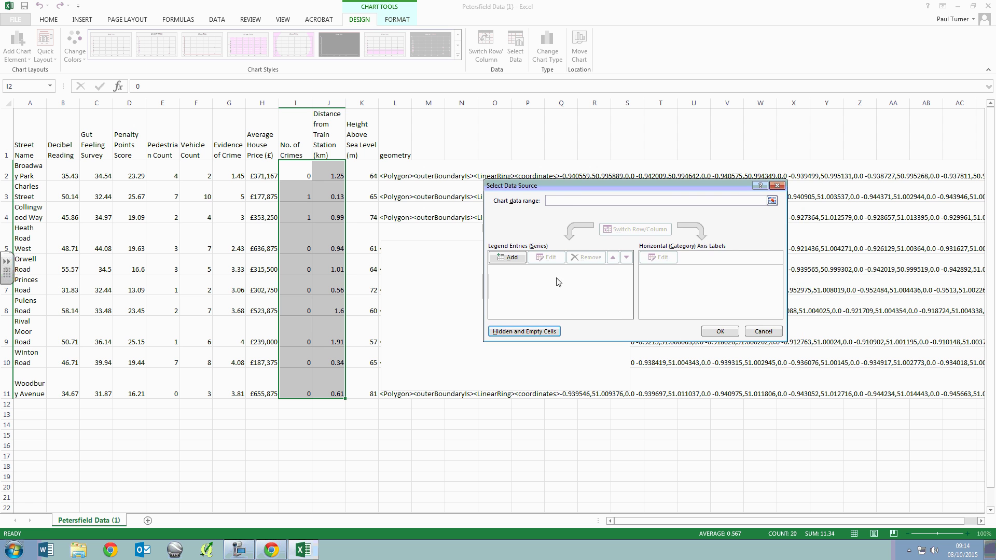
Add a series with X values J2:J11 and Y values B2:B11, and confirm
{"action": "left_click", "coordinate": [502, 258]}
{"action": "left_click_drag", "start_coordinate": [328, 228], "coordinate": [626, 219]}
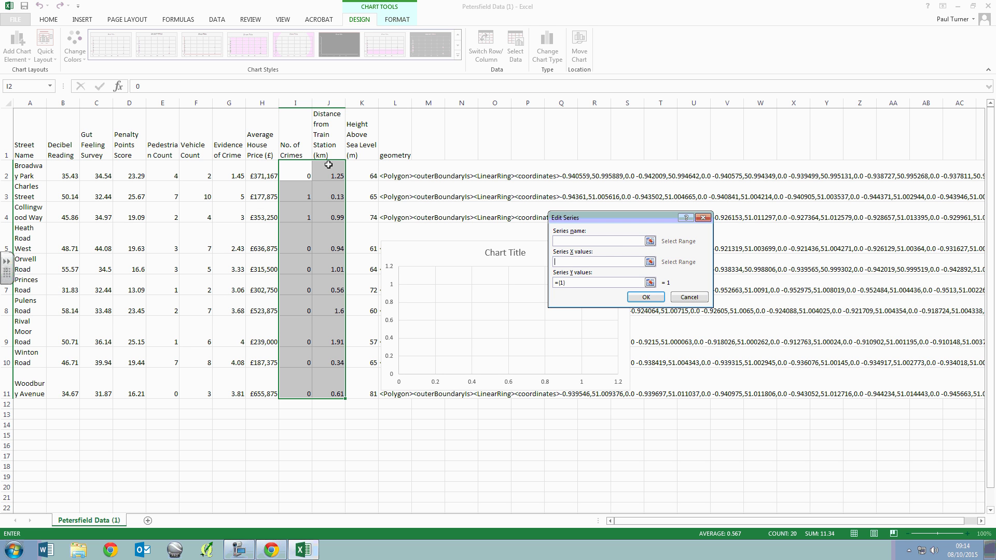
{"action": "left_click_drag", "start_coordinate": [329, 169], "coordinate": [330, 394]}
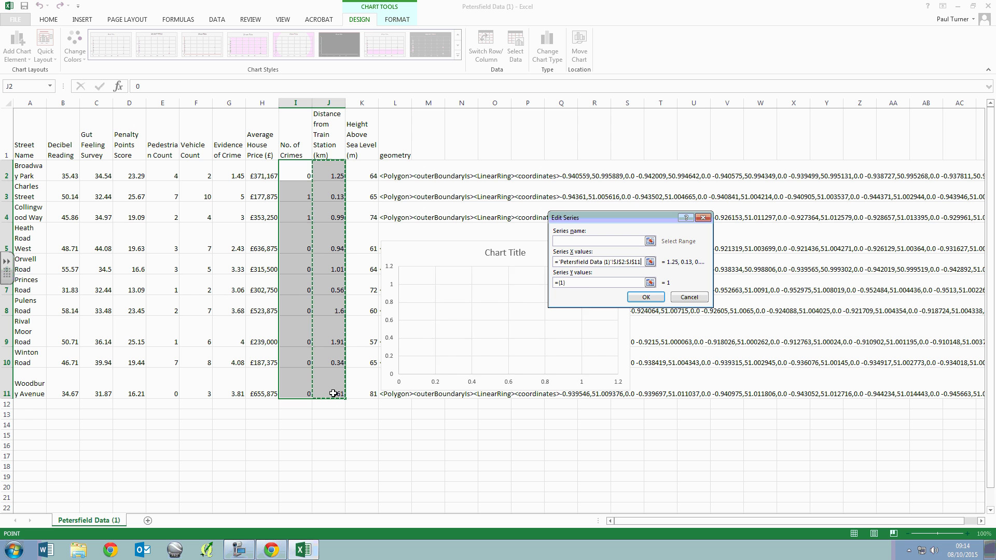
{"action": "key", "text": "Tab"}
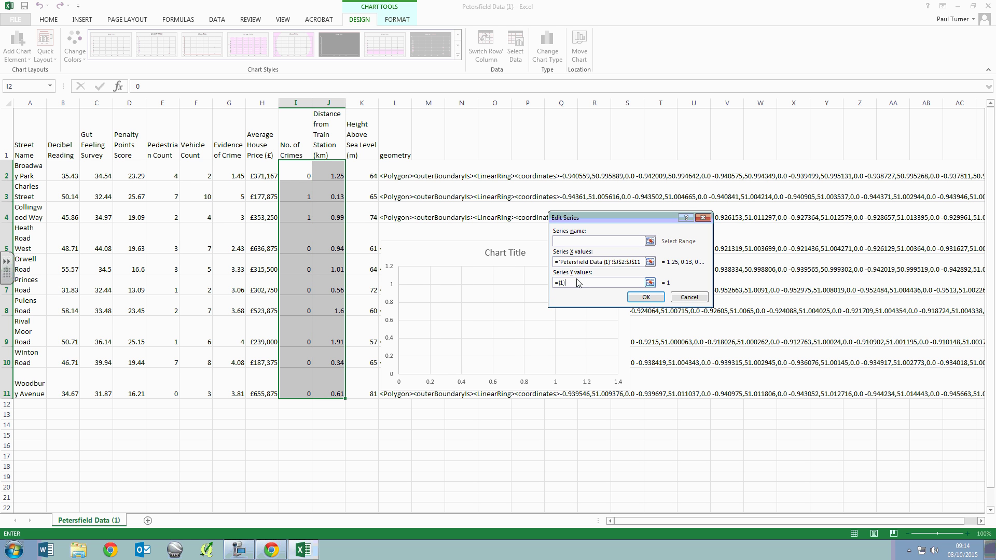
{"action": "key", "text": "BackSpace"}
{"action": "left_click_drag", "start_coordinate": [72, 171], "coordinate": [72, 394]}
{"action": "left_click", "coordinate": [657, 298]}
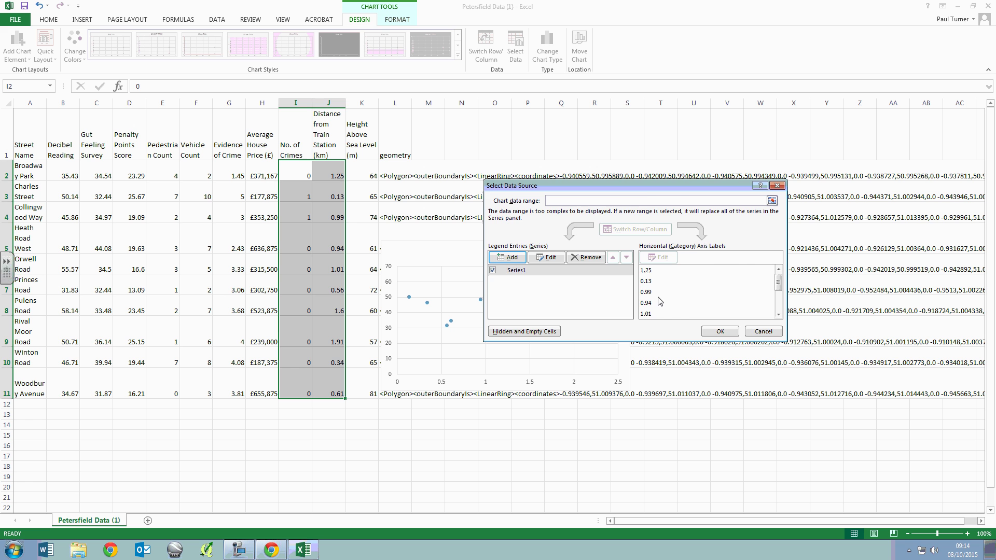
{"action": "left_click", "coordinate": [720, 331]}
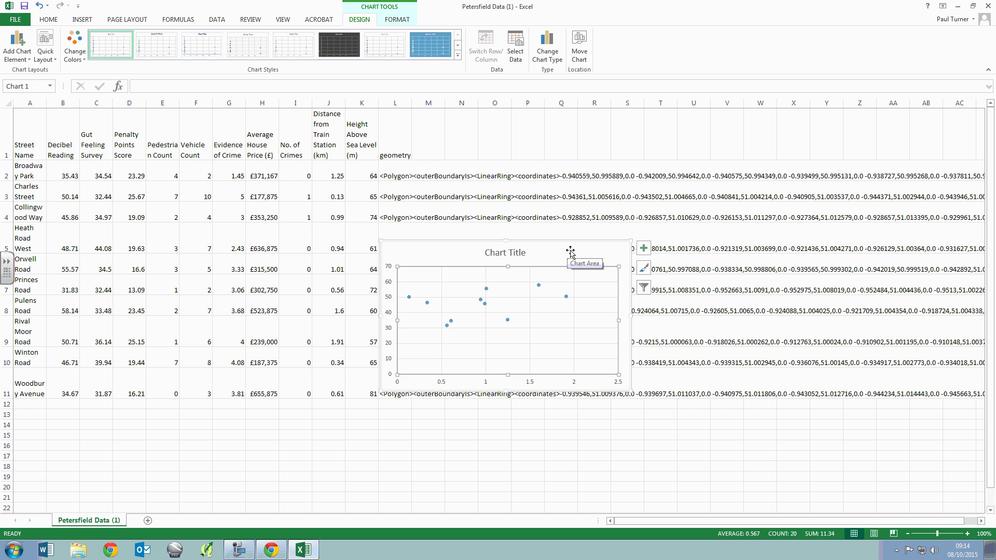
Move the scatter chart onto its own new sheet, Chart1
{"action": "right_click", "coordinate": [571, 253]}
{"action": "left_click", "coordinate": [629, 375]}
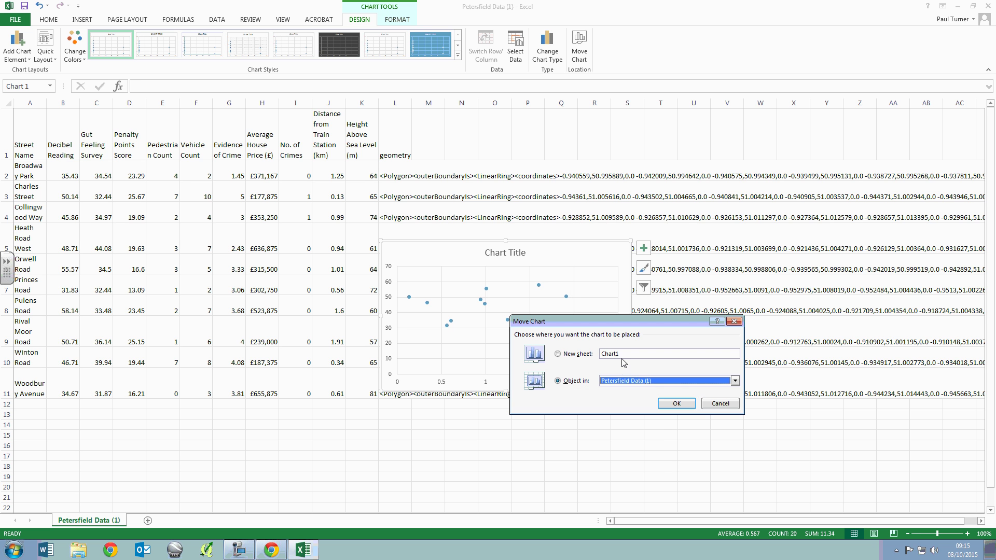
{"action": "left_click", "coordinate": [580, 355]}
{"action": "left_click", "coordinate": [673, 397]}
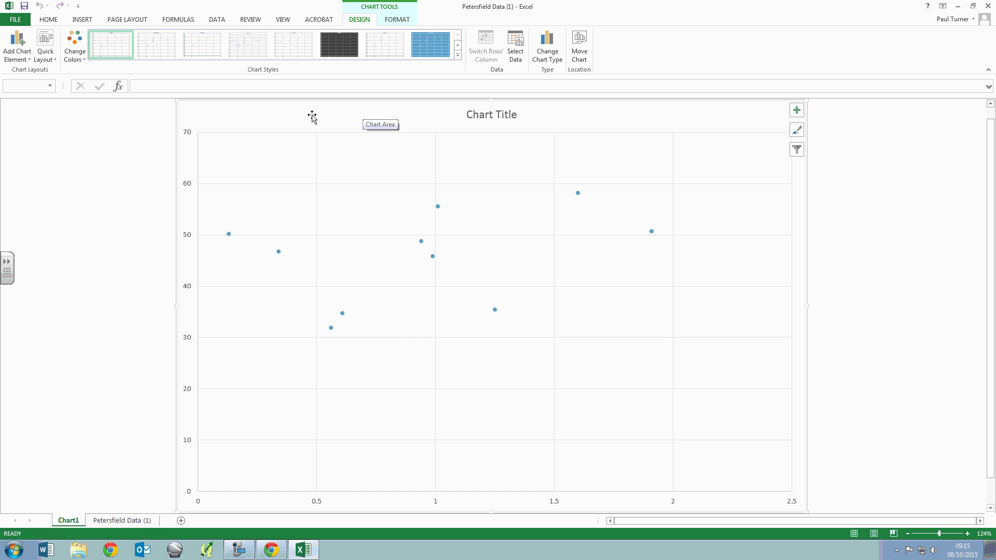
Add placeholder titles to the horizontal and vertical axes
{"action": "left_click", "coordinate": [23, 59]}
{"action": "mouse_move", "coordinate": [34, 84]}
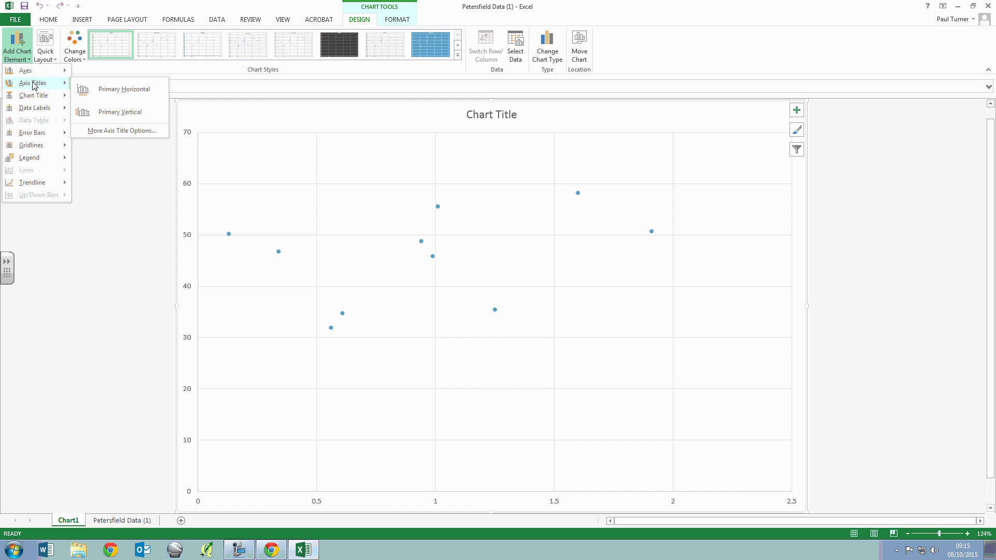
{"action": "left_click", "coordinate": [123, 88]}
{"action": "left_click", "coordinate": [11, 57]}
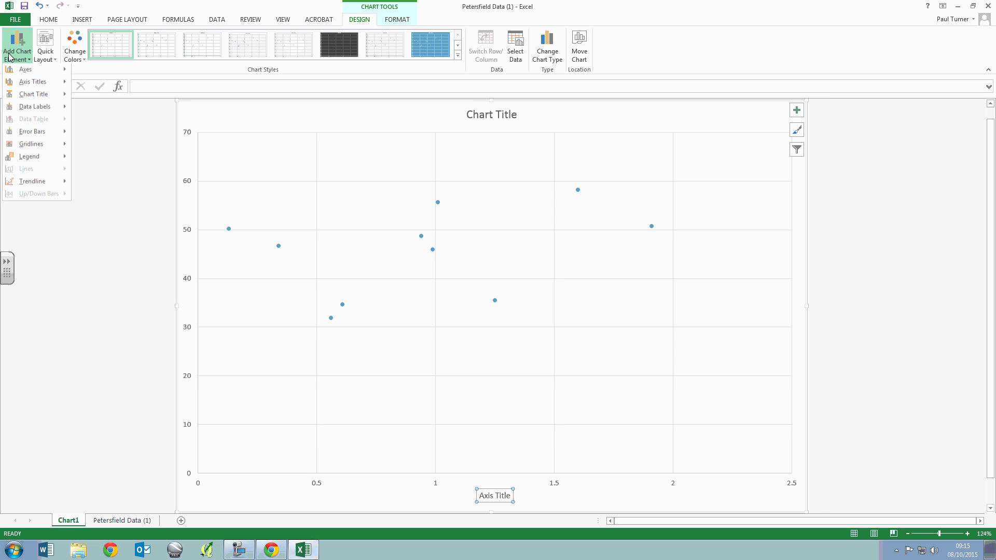
{"action": "mouse_move", "coordinate": [49, 85]}
{"action": "left_click", "coordinate": [119, 111]}
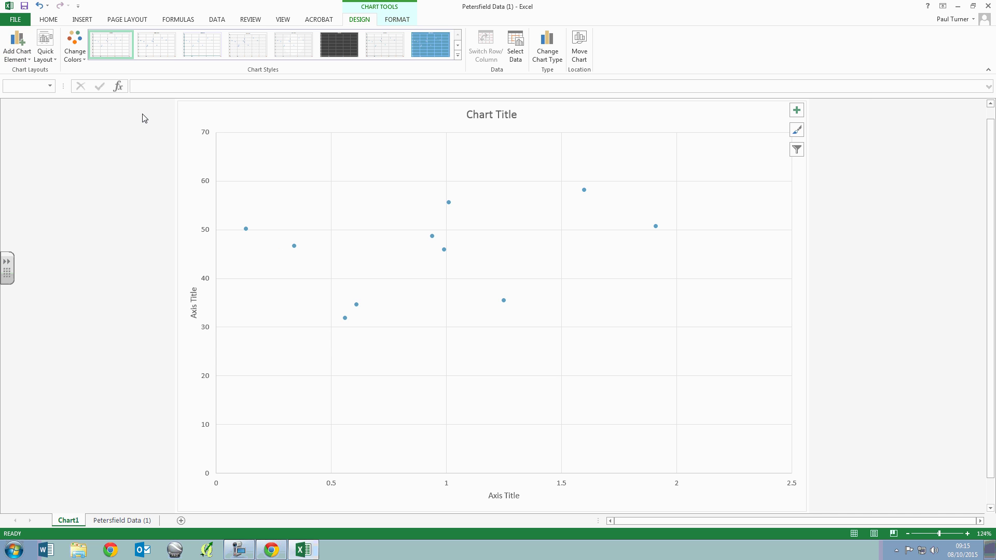
Add primary minor horizontal and vertical gridlines to the chart
{"action": "left_click", "coordinate": [23, 57]}
{"action": "mouse_move", "coordinate": [37, 145]}
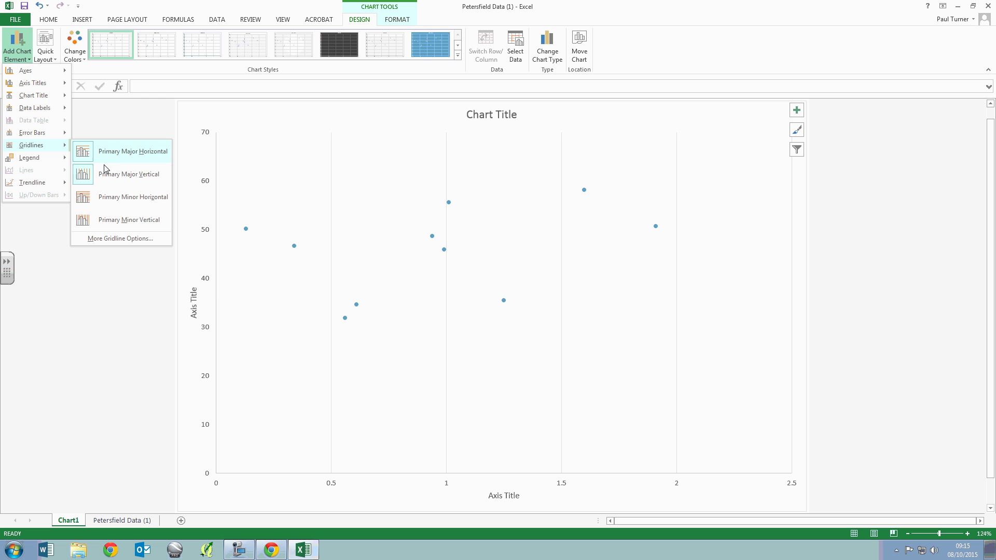
{"action": "left_click", "coordinate": [123, 198]}
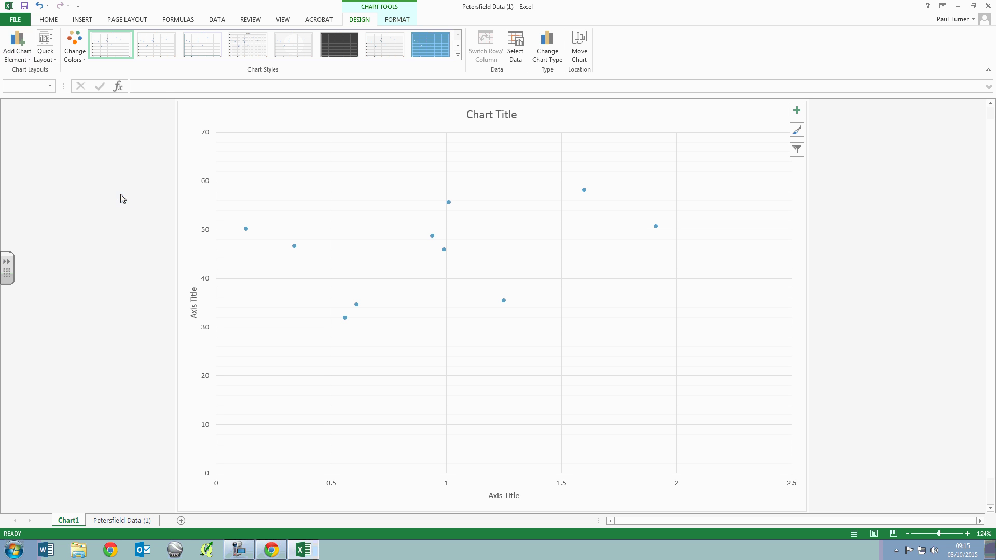
{"action": "left_click", "coordinate": [13, 55]}
{"action": "mouse_move", "coordinate": [52, 145]}
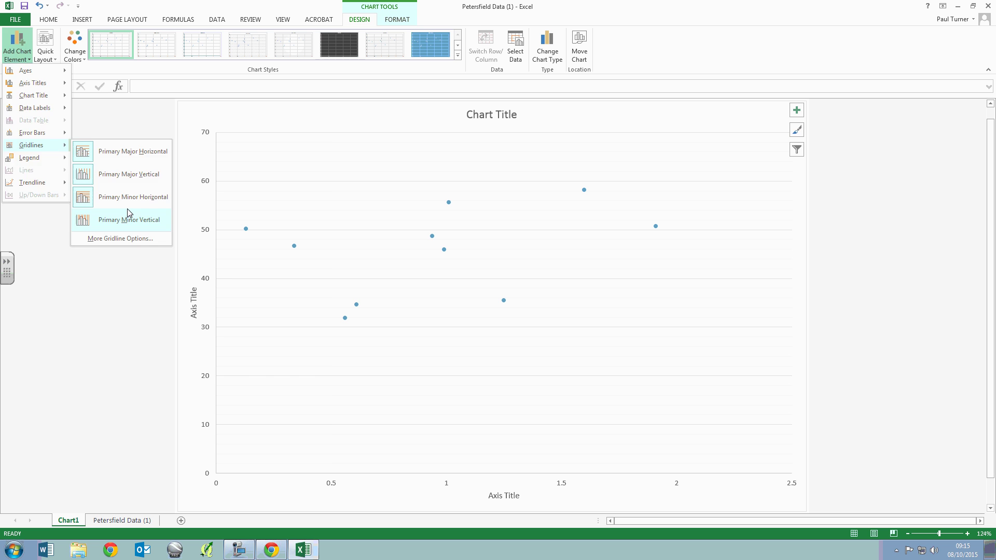
{"action": "left_click", "coordinate": [129, 215]}
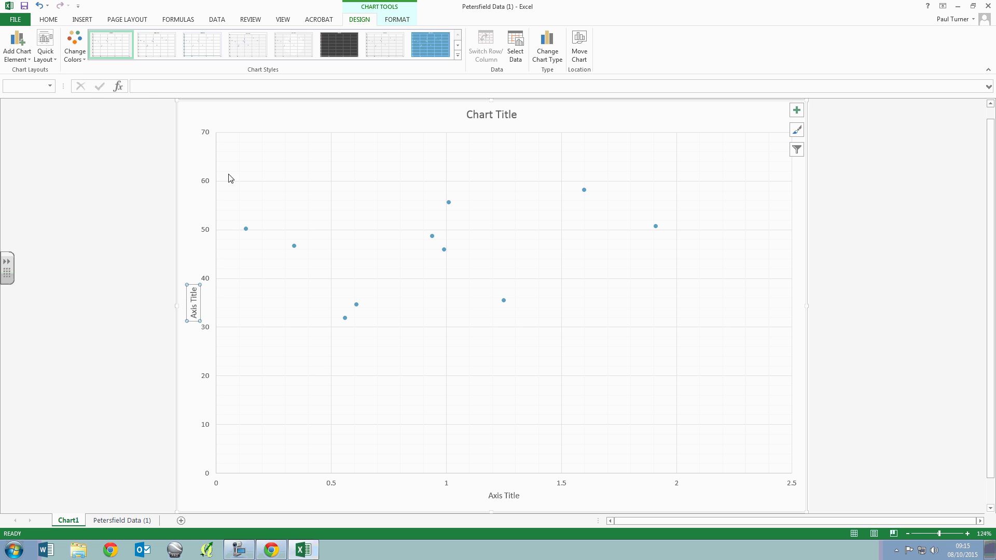
{"action": "left_click", "coordinate": [509, 496]}
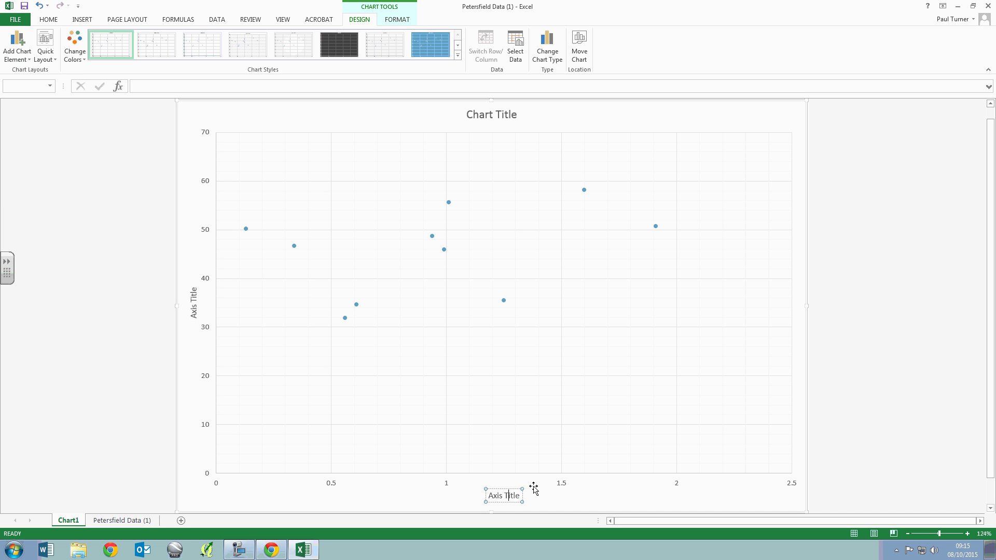
Rename the axis titles to 'Distance from Train Station (km)' and 'Decibel Reading (Decibels)'
{"action": "key", "text": "ctrl+a"}
{"action": "type", "text": "Di"}
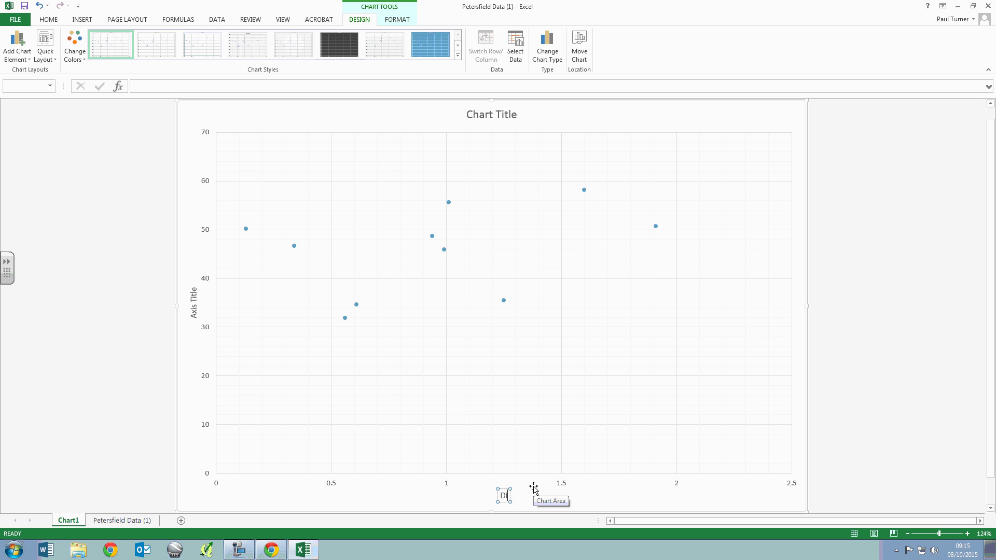
{"action": "type", "text": "stance from Train Station ("}
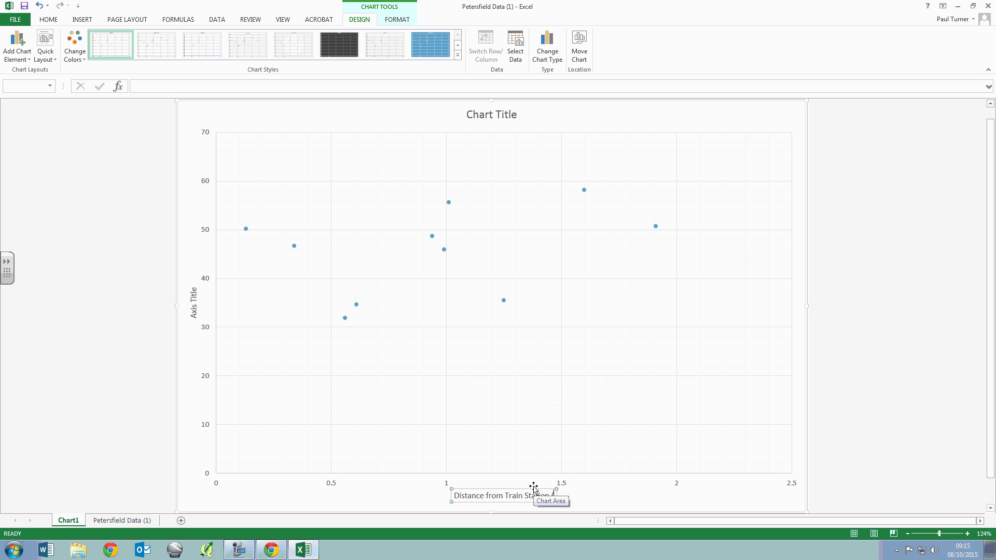
{"action": "type", "text": "km)"}
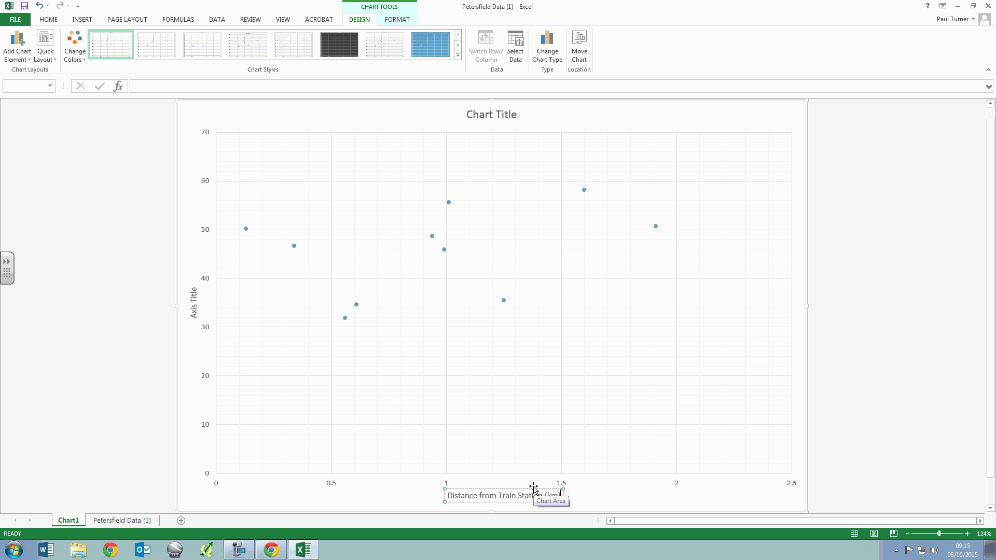
{"action": "left_click", "coordinate": [193, 303]}
{"action": "left_click", "coordinate": [192, 302]}
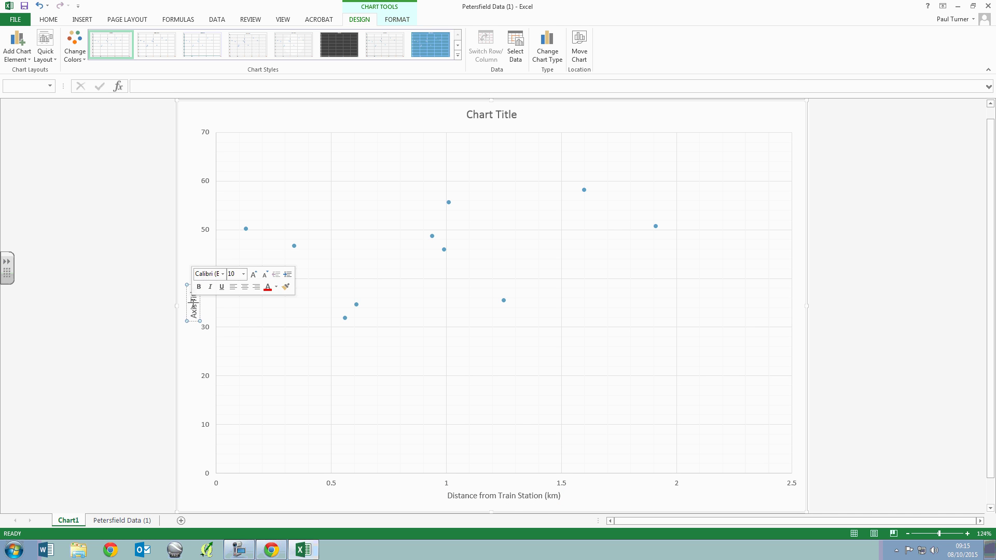
{"action": "triple_click", "coordinate": [194, 305]}
{"action": "key", "text": "BackSpace"}
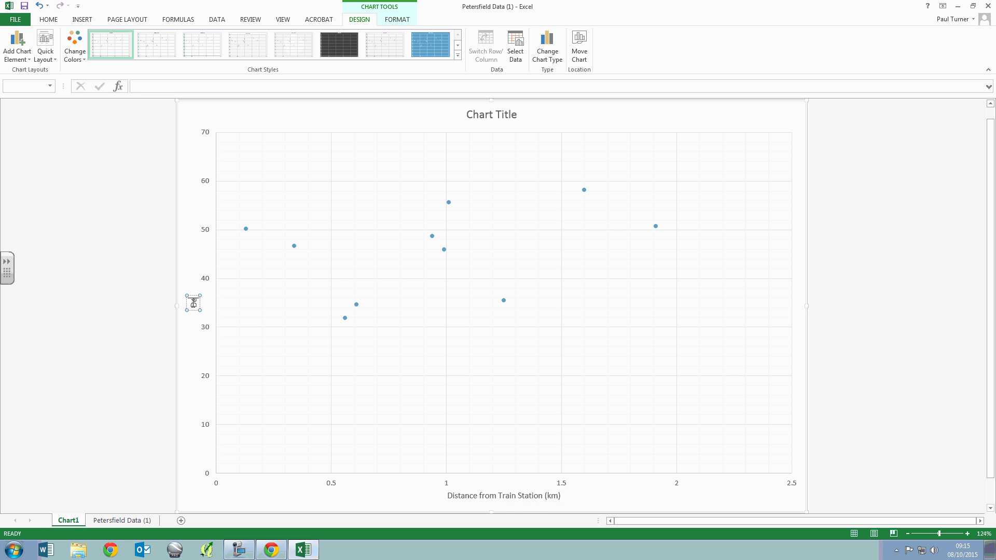
{"action": "type", "text": "Decibel Reading"}
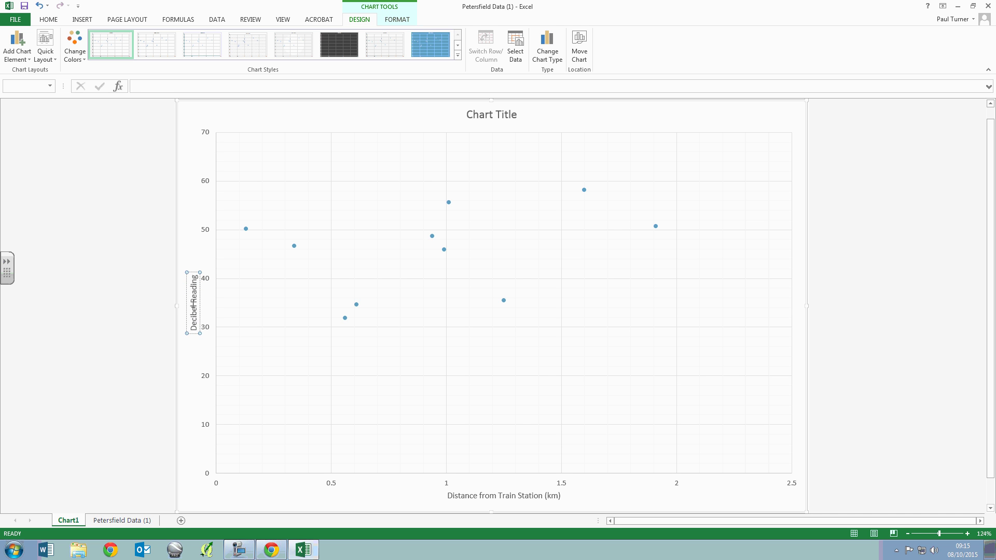
{"action": "type", "text": " (De"}
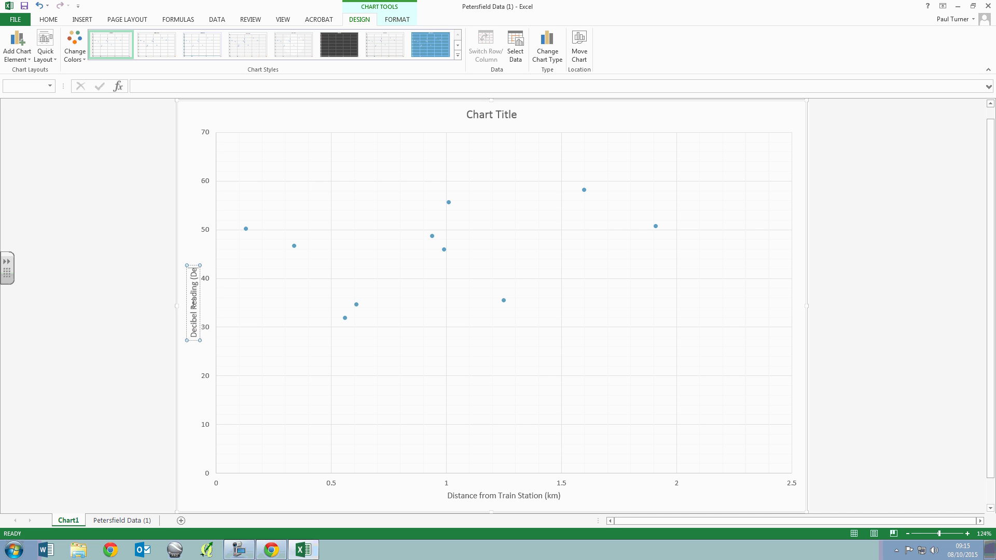
{"action": "type", "text": "cibels)"}
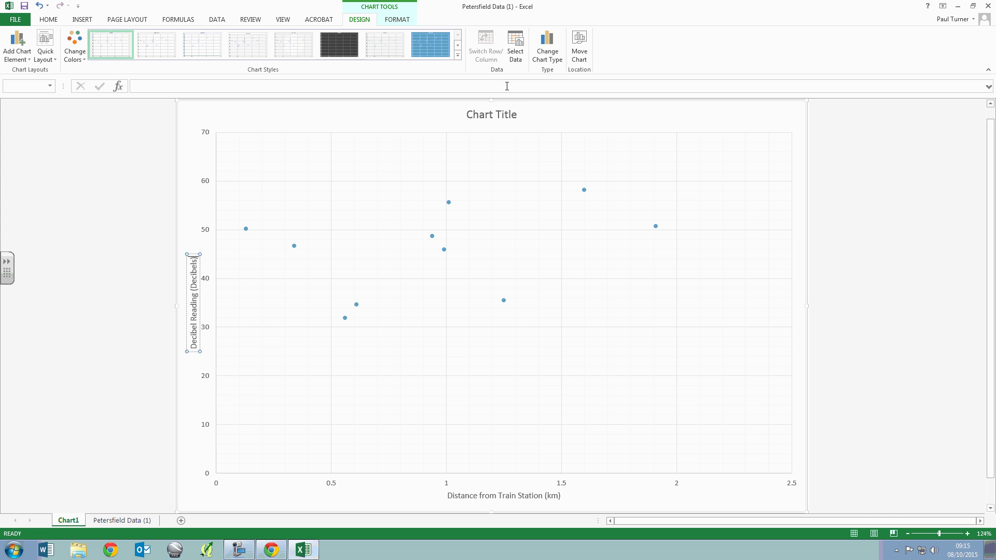
Set the chart title to 'Graph showing distance from train station against decibel reading'
{"action": "left_click", "coordinate": [503, 117]}
{"action": "double_click", "coordinate": [503, 116]}
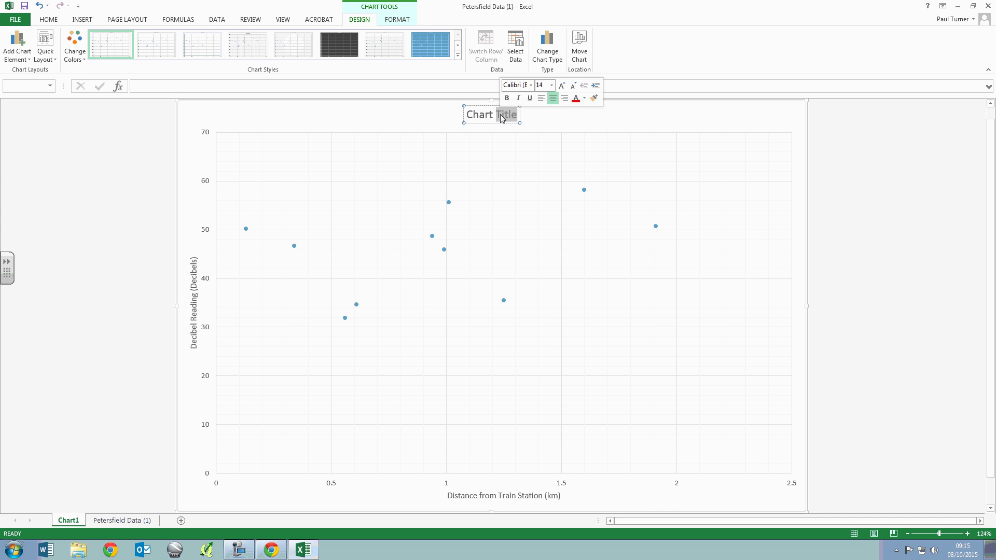
{"action": "left_click", "coordinate": [502, 118]}
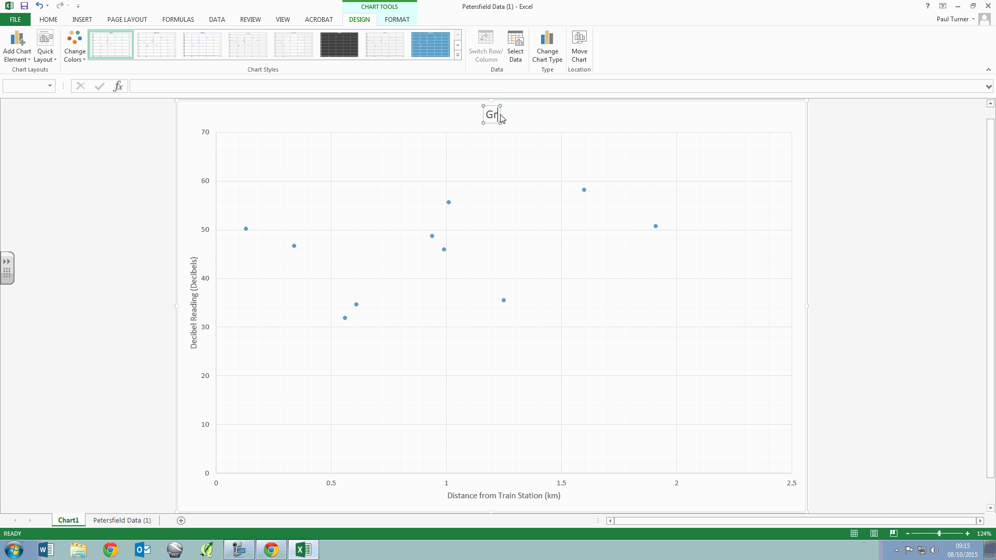
{"action": "type", "text": "Grpah showing"}
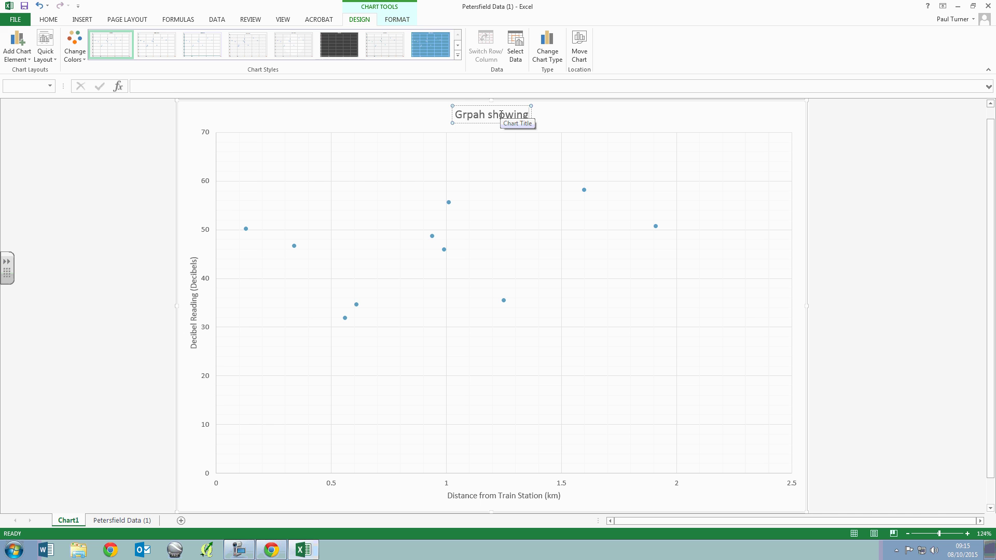
{"action": "type", "text": "aph"}
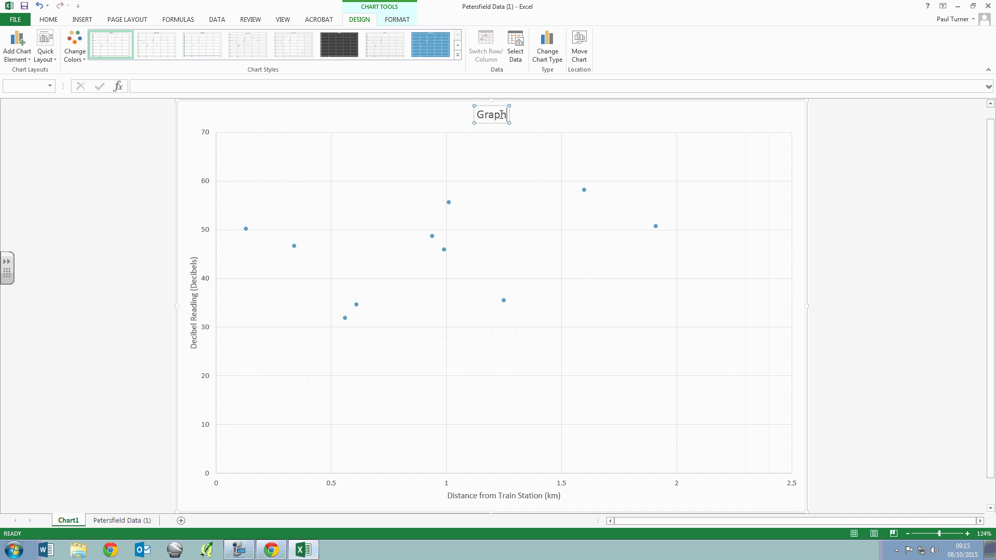
{"action": "type", "text": " showing distance ag"}
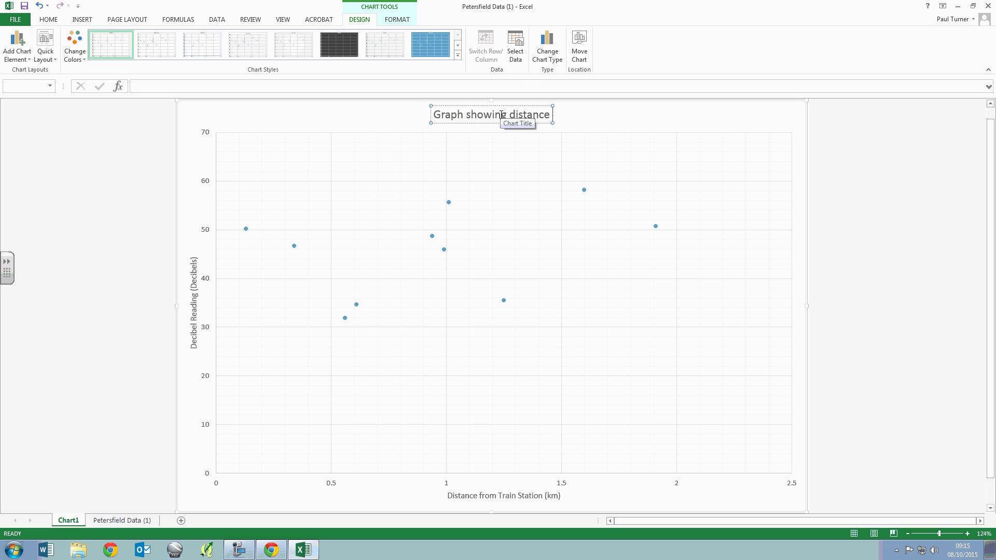
{"action": "key", "text": "BackSpace"}
{"action": "key", "text": "BackSpace"}
{"action": "type", "text": "fr"}
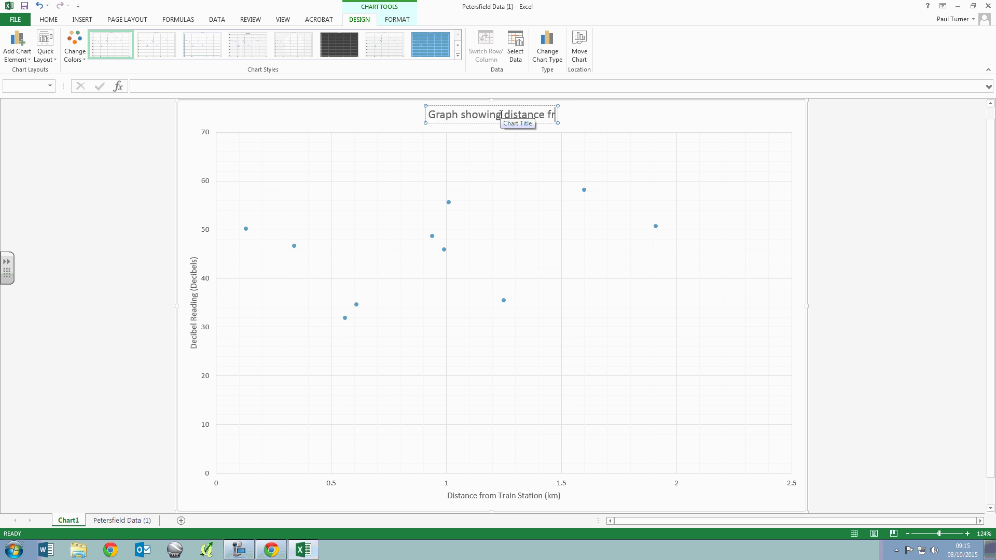
{"action": "type", "text": "om train station agaoin"}
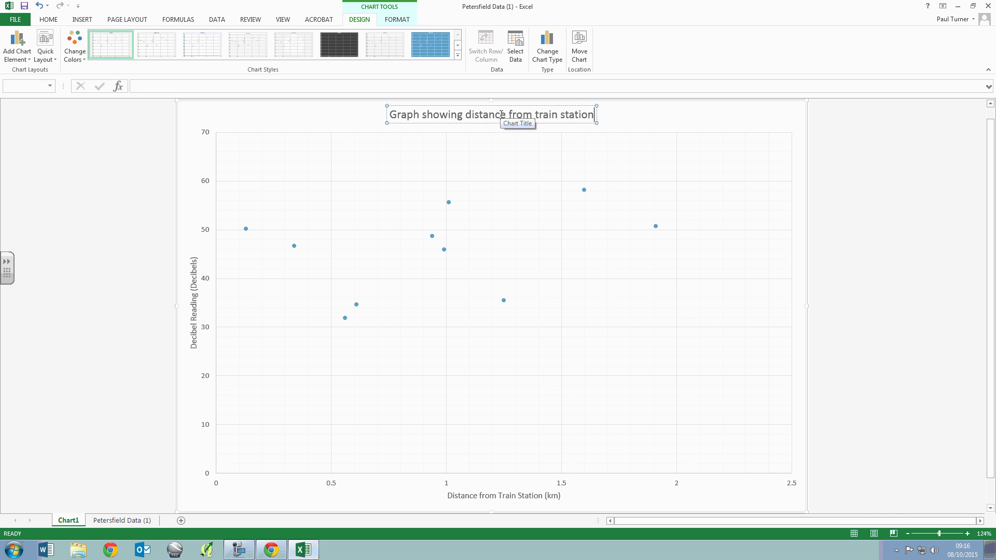
{"action": "key", "text": "BackSpace"}
{"action": "key", "text": "BackSpace"}
{"action": "key", "text": "BackSpace"}
{"action": "type", "text": "in"}
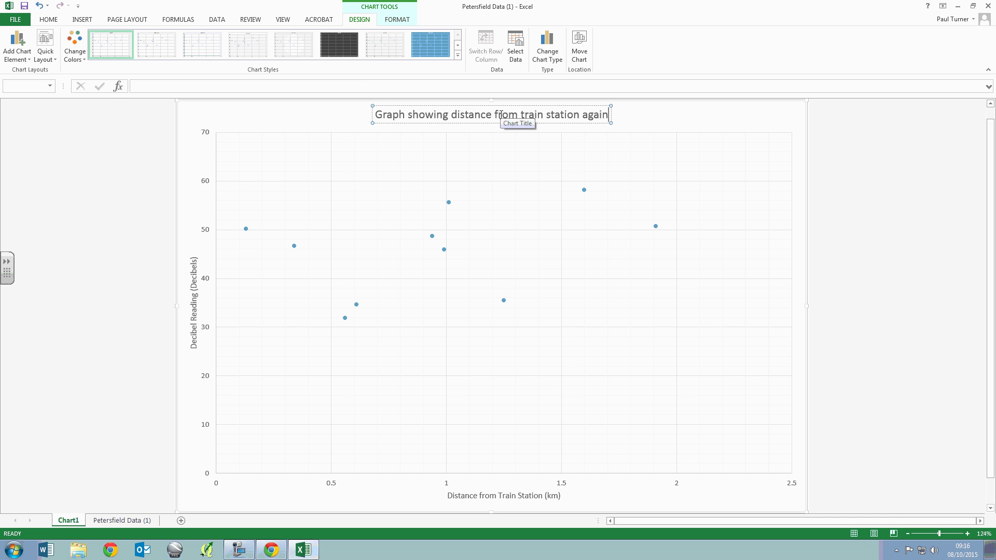
{"action": "type", "text": "st decibel reading"}
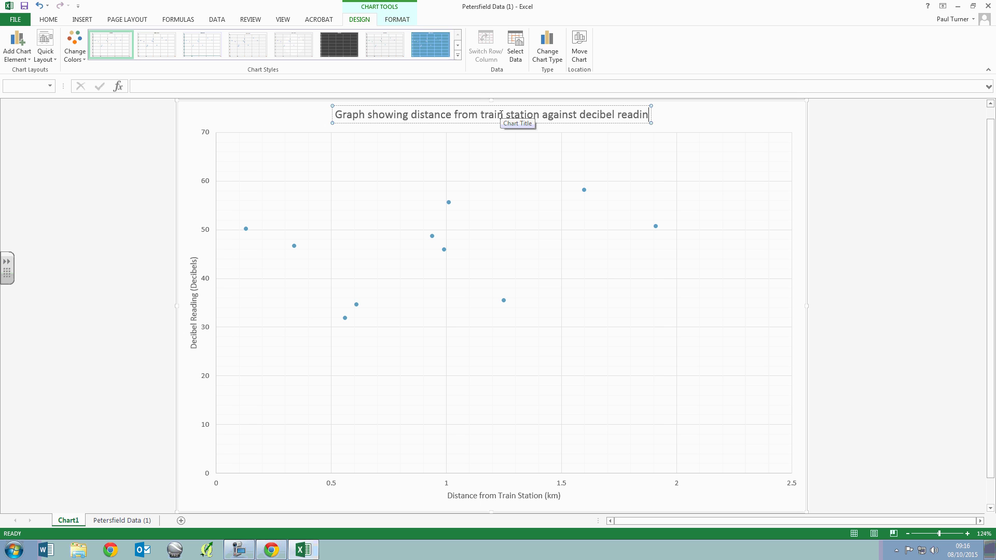
{"action": "left_click", "coordinate": [610, 272]}
{"action": "left_click", "coordinate": [910, 251]}
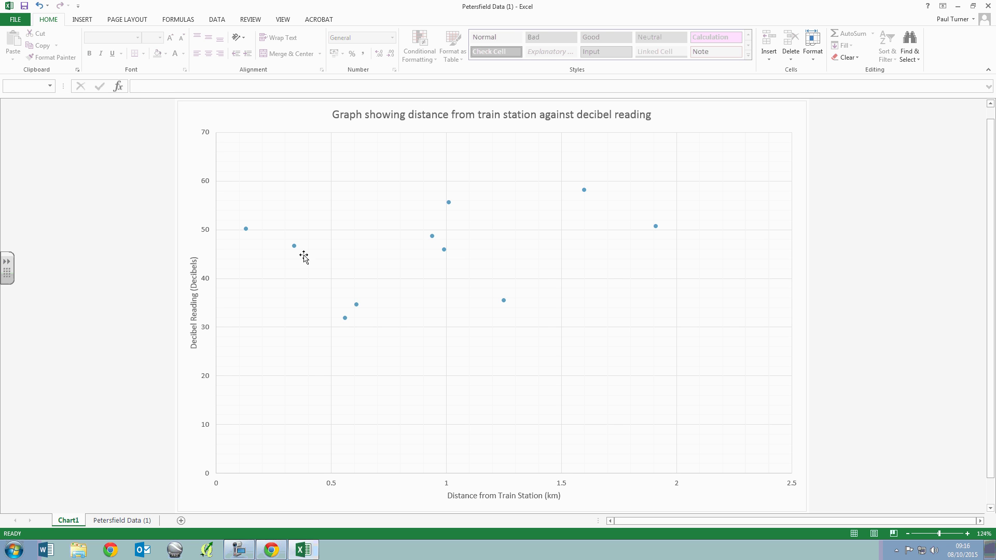
Add a linear trendline to the decibel-versus-distance chart
{"action": "left_click", "coordinate": [193, 178]}
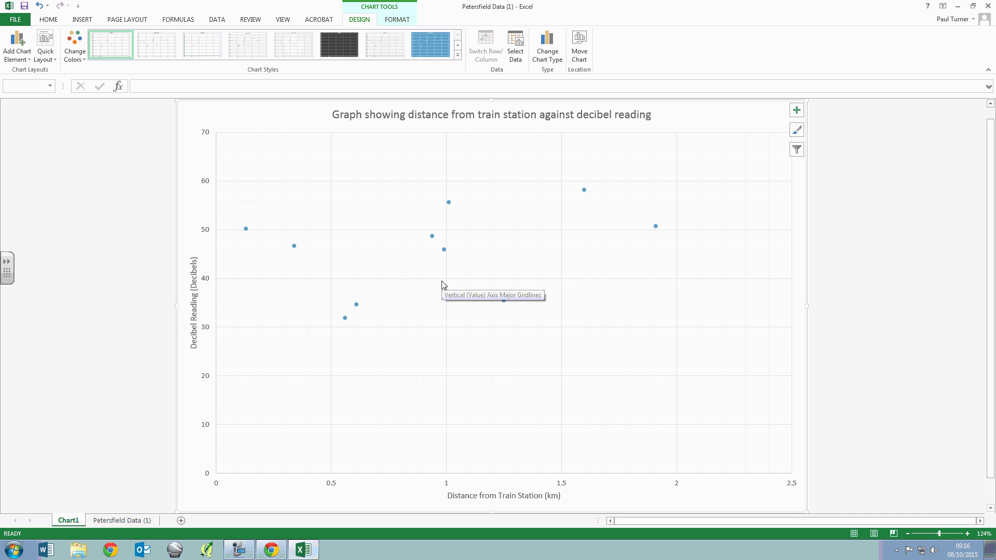
{"action": "left_click", "coordinate": [16, 55]}
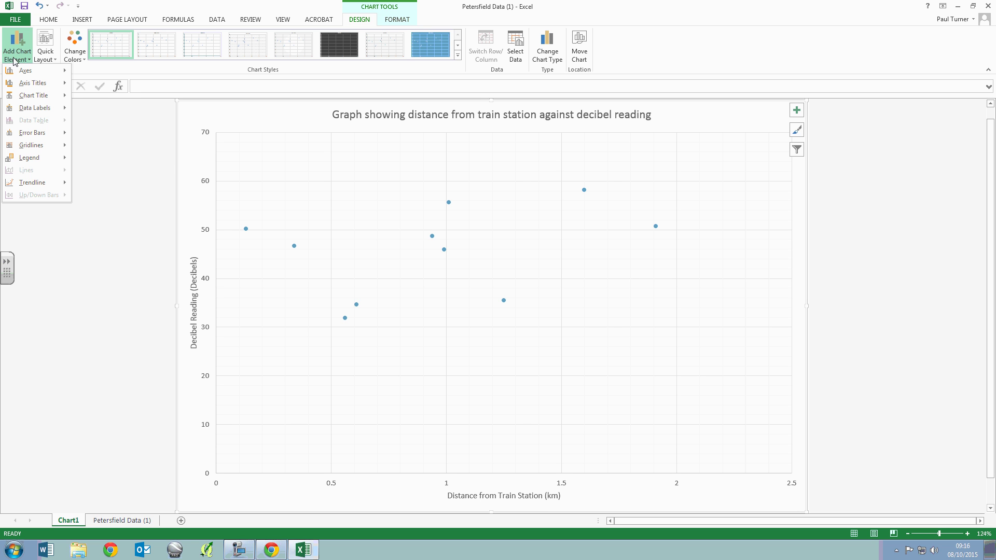
{"action": "mouse_move", "coordinate": [45, 183]}
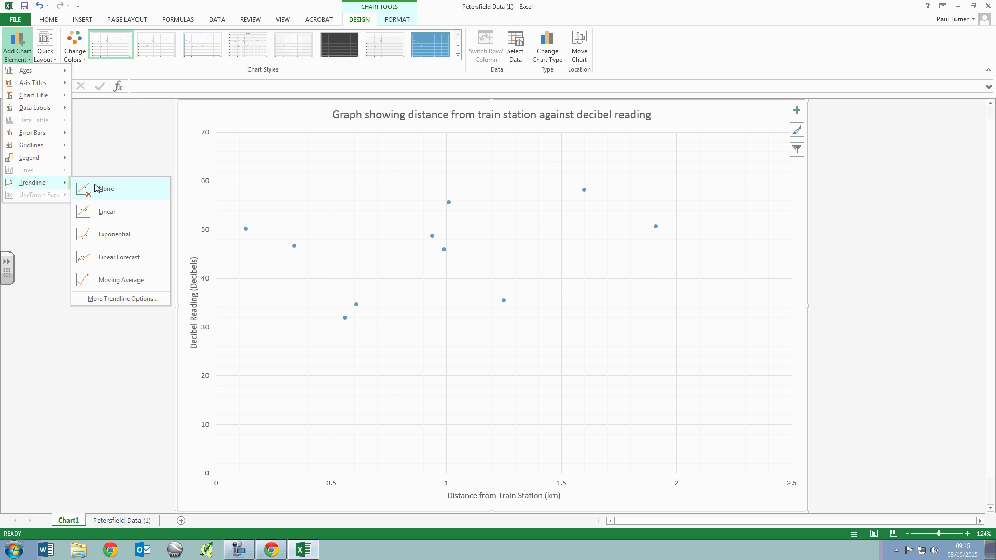
{"action": "left_click", "coordinate": [133, 209]}
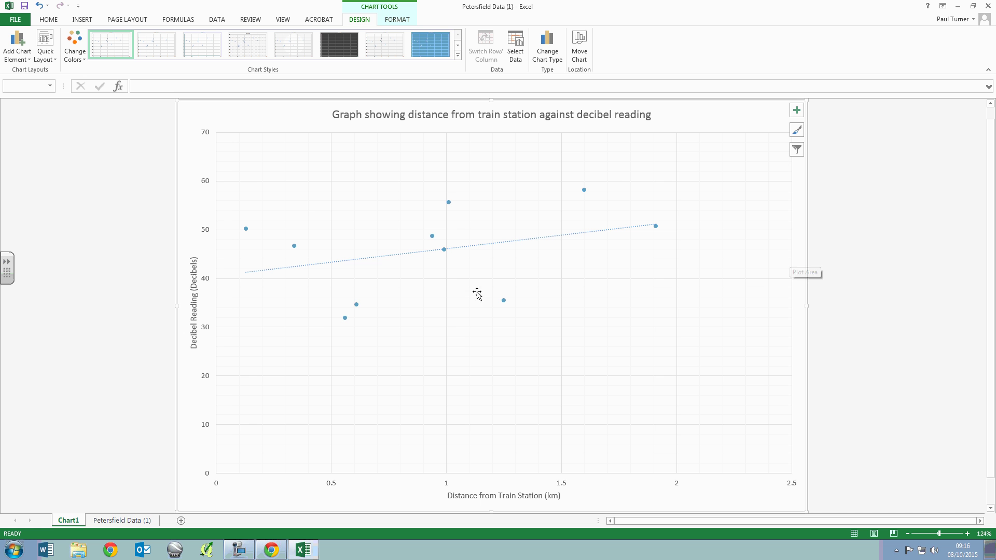
Return to the Petersfield Data (1) sheet and select the distances in J2:J11
{"action": "left_click", "coordinate": [124, 521]}
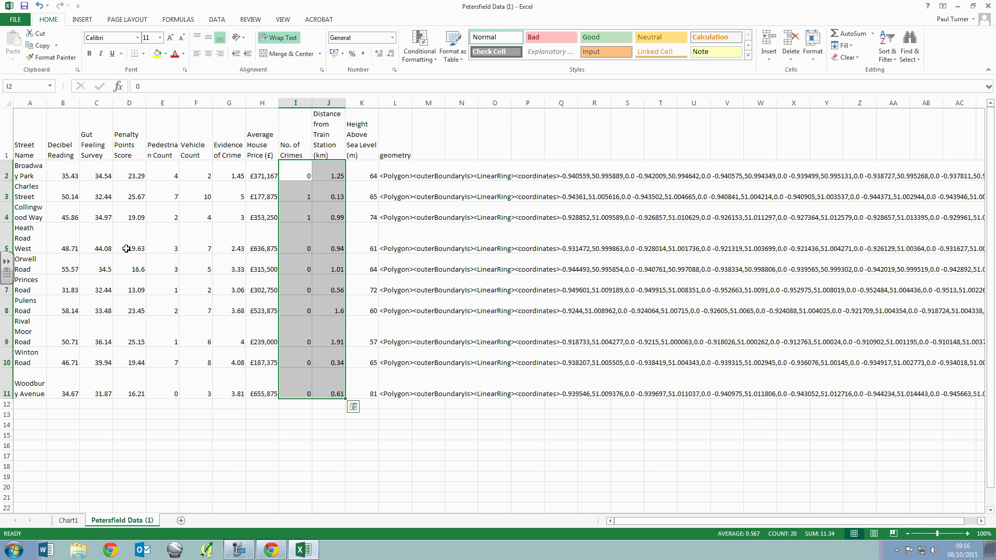
{"action": "left_click", "coordinate": [184, 252]}
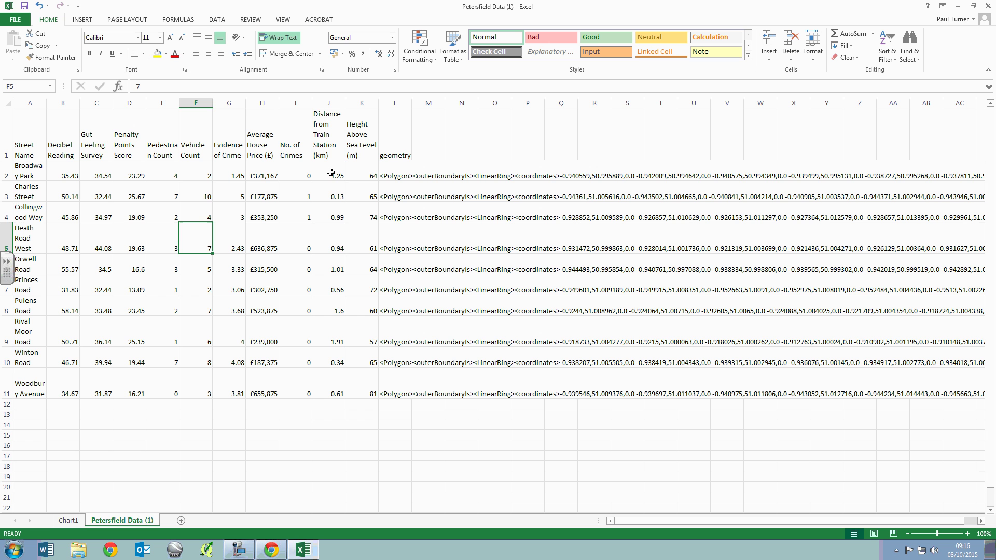
{"action": "left_click_drag", "start_coordinate": [330, 173], "coordinate": [334, 395]}
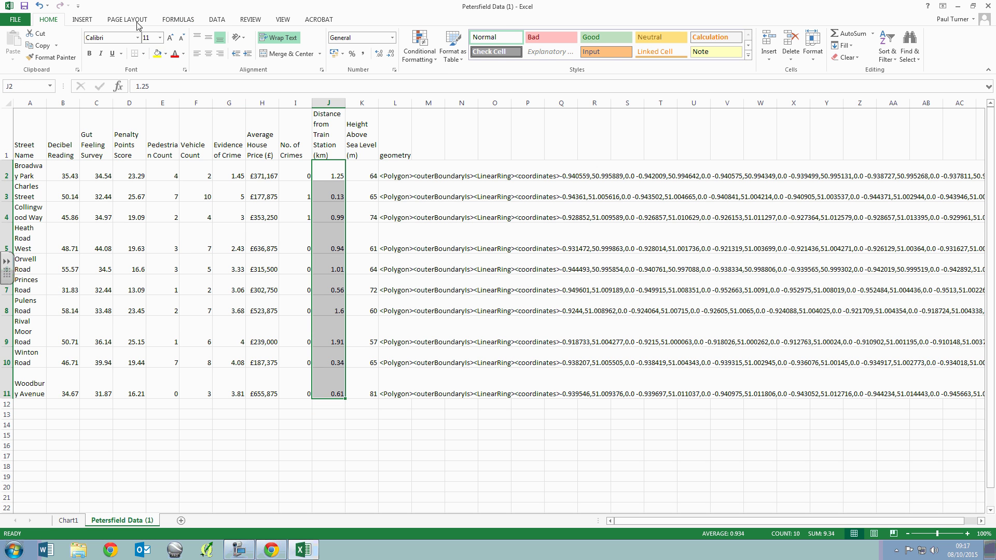
Insert a plain scatter chart on the Petersfield Data (1) sheet
{"action": "left_click", "coordinate": [82, 21]}
{"action": "left_click", "coordinate": [361, 57]}
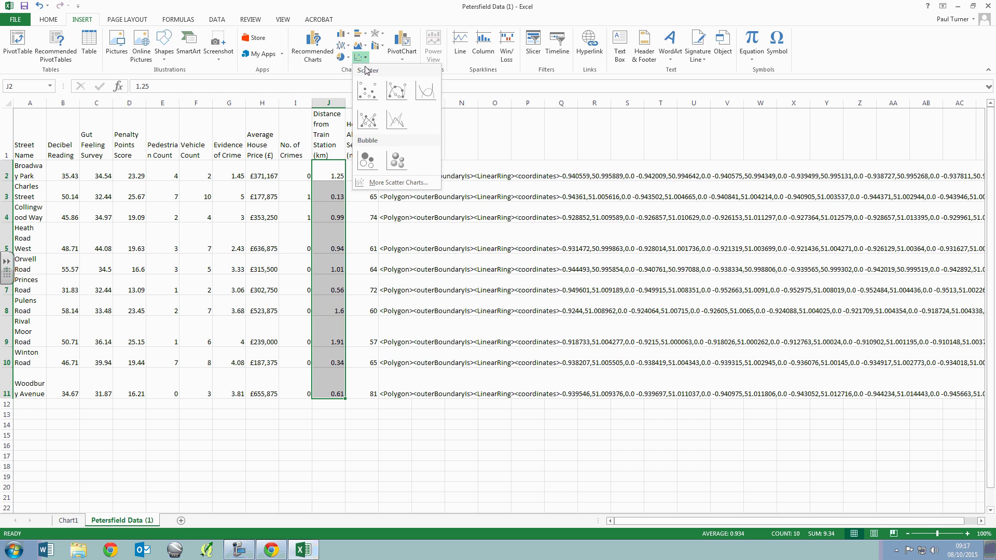
{"action": "left_click", "coordinate": [368, 86]}
Add a data series with X values J2:J11 (distance) and Y values H2:H11 (house price)
{"action": "right_click", "coordinate": [584, 256]}
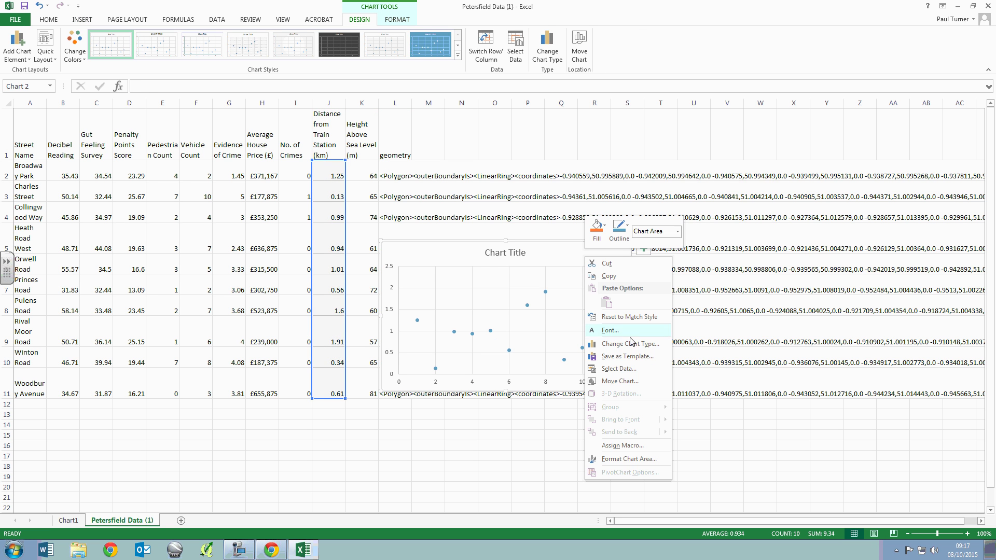
{"action": "left_click", "coordinate": [632, 370]}
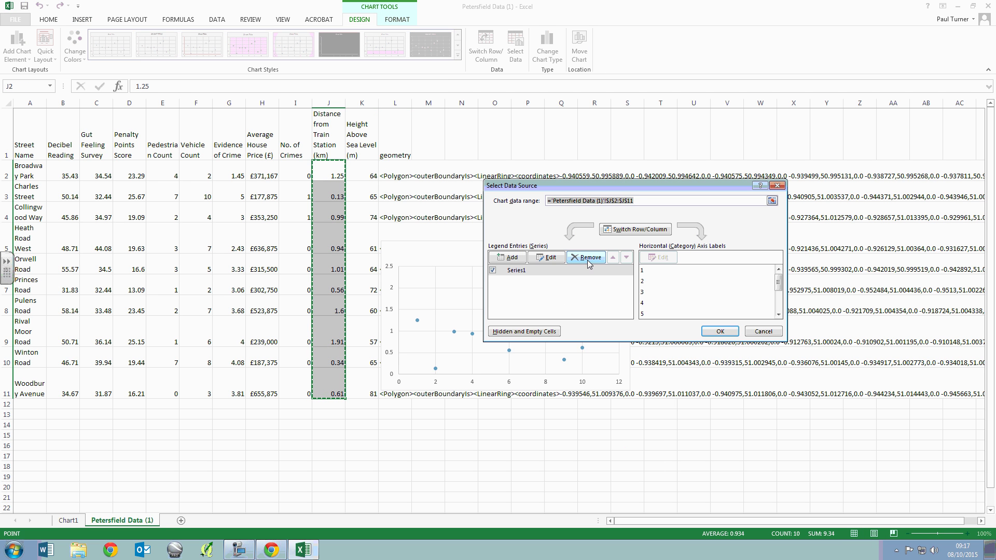
{"action": "left_click", "coordinate": [508, 257]}
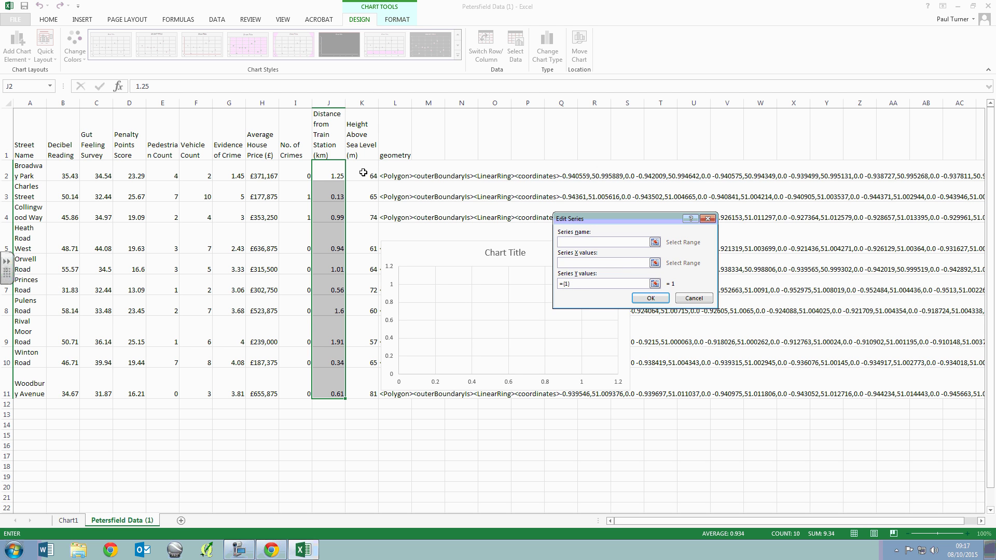
{"action": "left_click_drag", "start_coordinate": [334, 169], "coordinate": [330, 393]}
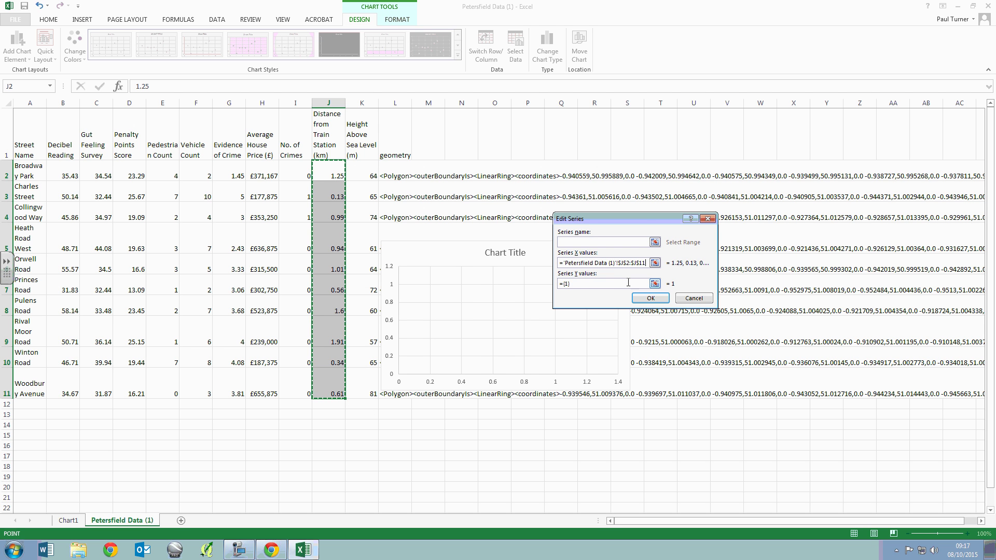
{"action": "key", "text": "Tab"}
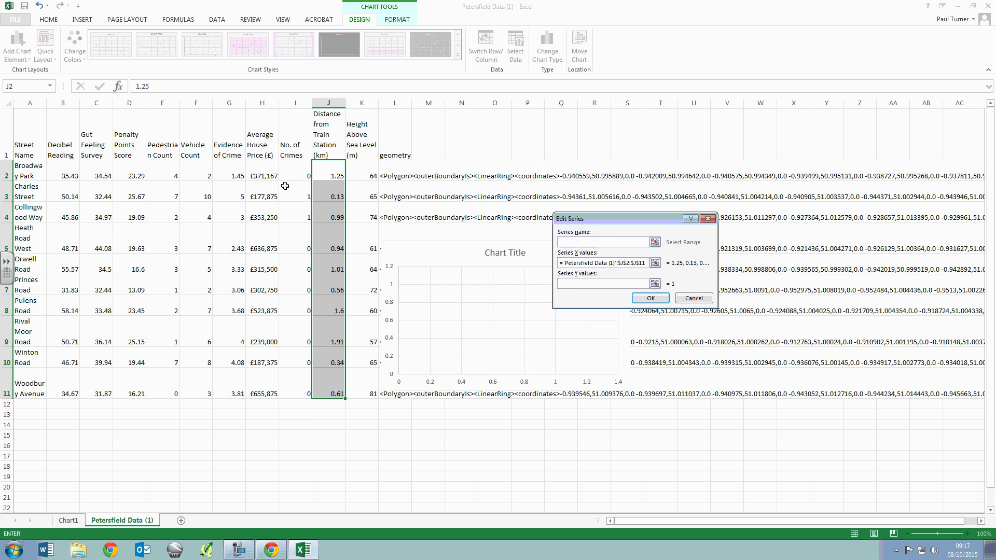
{"action": "left_click_drag", "start_coordinate": [265, 176], "coordinate": [263, 384]}
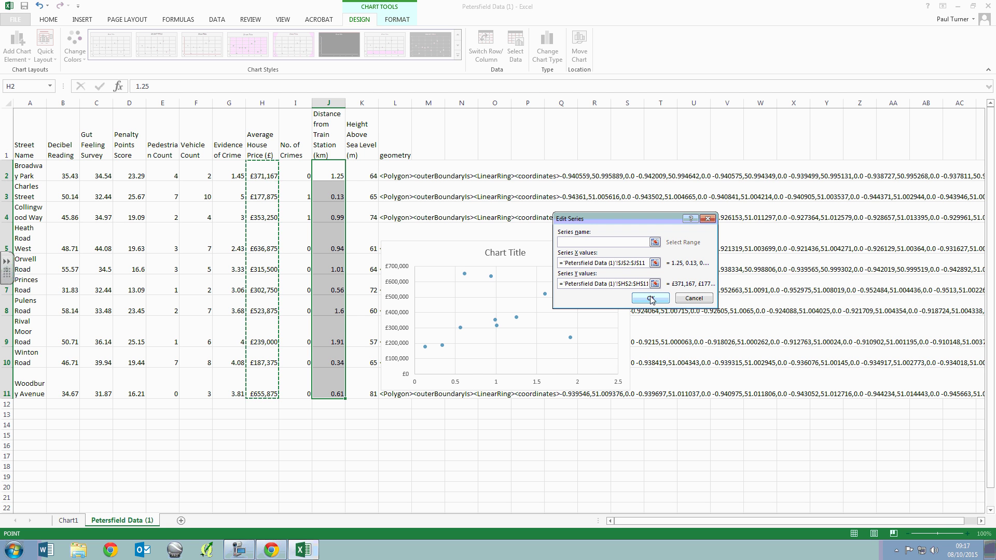
{"action": "left_click", "coordinate": [645, 301]}
Move the house price chart onto its own new sheet, Chart2
{"action": "left_click", "coordinate": [719, 329]}
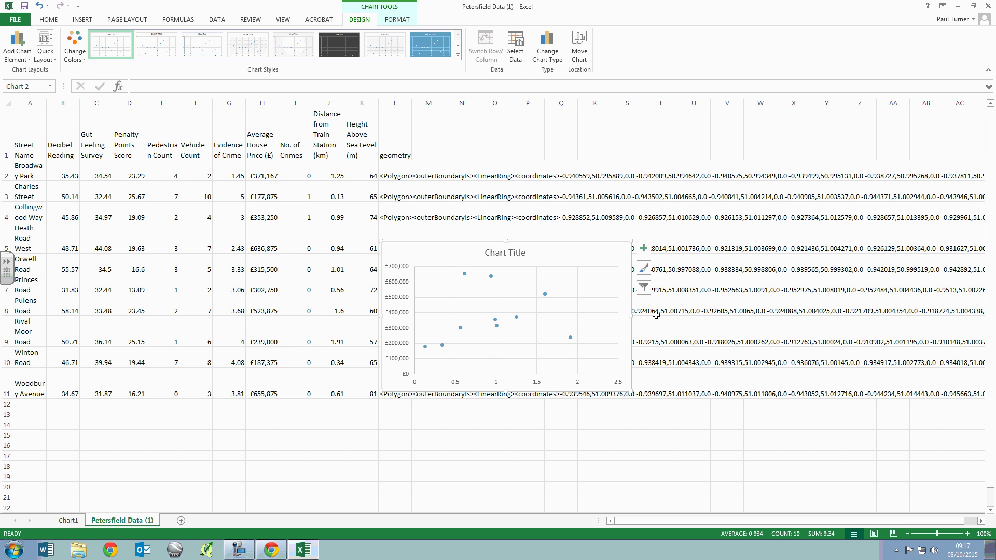
{"action": "right_click", "coordinate": [575, 262]}
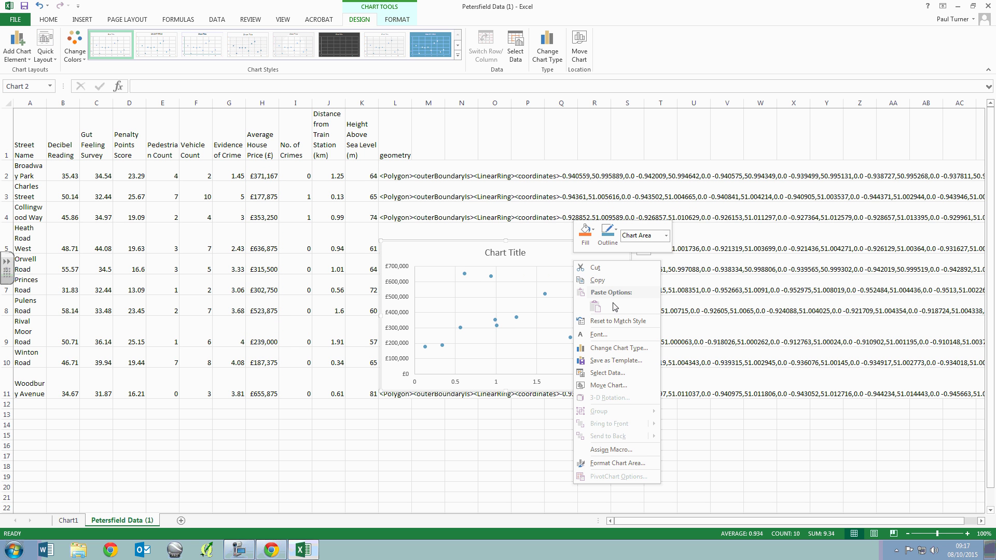
{"action": "left_click", "coordinate": [621, 387]}
{"action": "left_click", "coordinate": [571, 369]}
{"action": "left_click", "coordinate": [668, 417]}
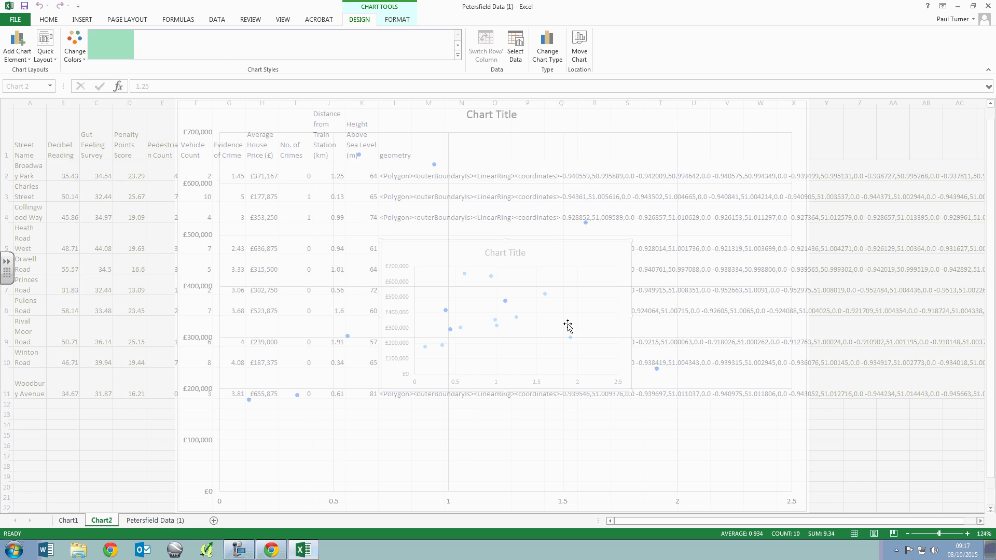
Add placeholder primary horizontal and vertical axis titles to the chart
{"action": "left_click", "coordinate": [21, 54]}
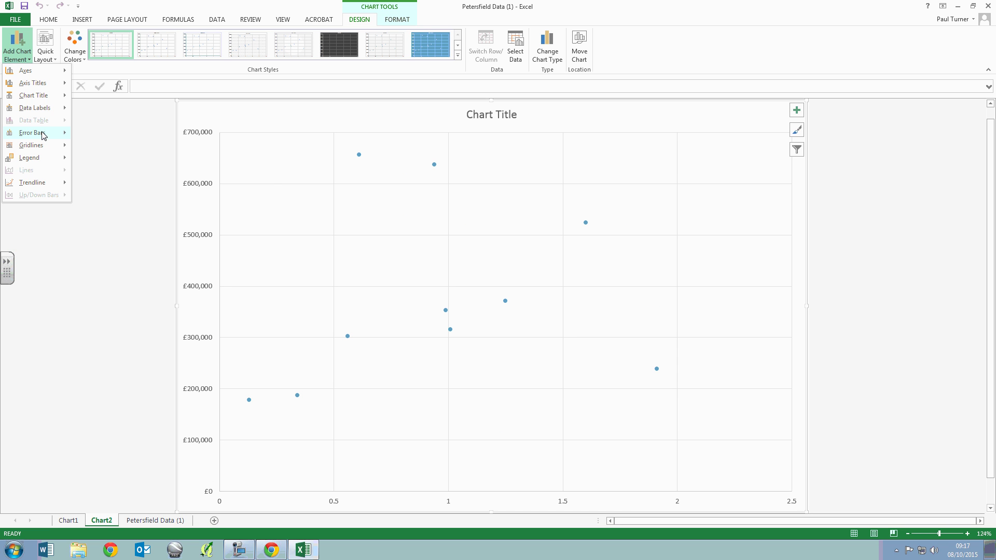
{"action": "mouse_move", "coordinate": [39, 112]}
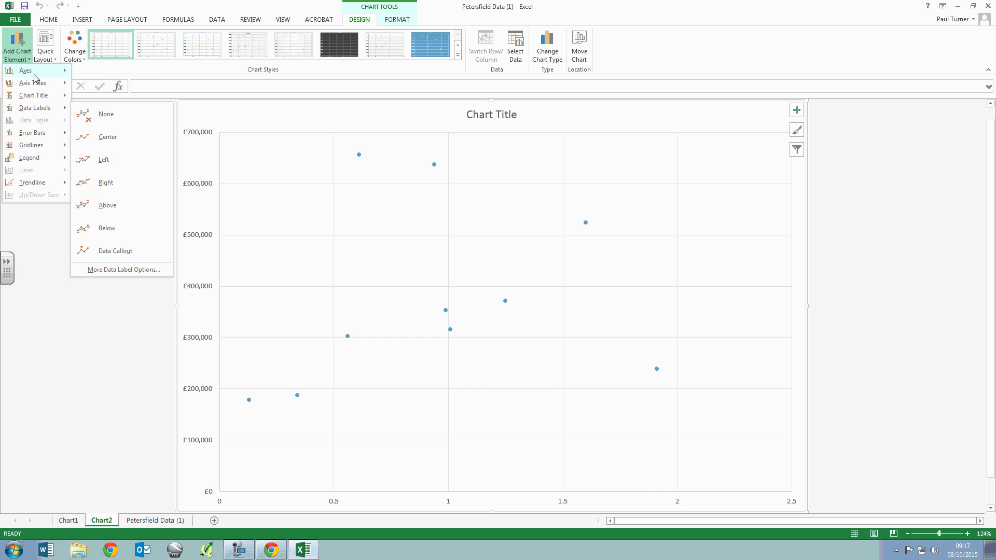
{"action": "mouse_move", "coordinate": [35, 82]}
{"action": "left_click", "coordinate": [102, 90]}
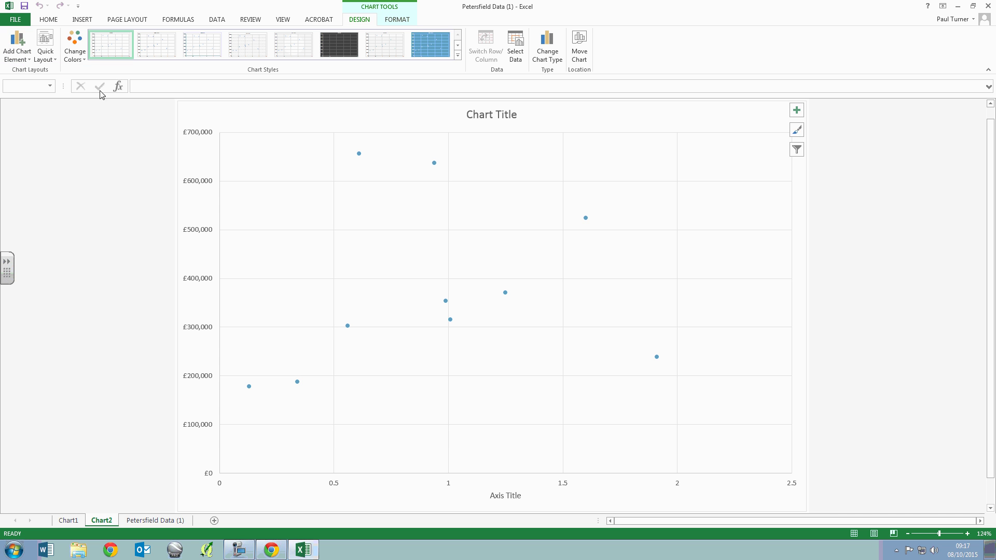
{"action": "left_click", "coordinate": [20, 54]}
{"action": "left_click", "coordinate": [117, 111]}
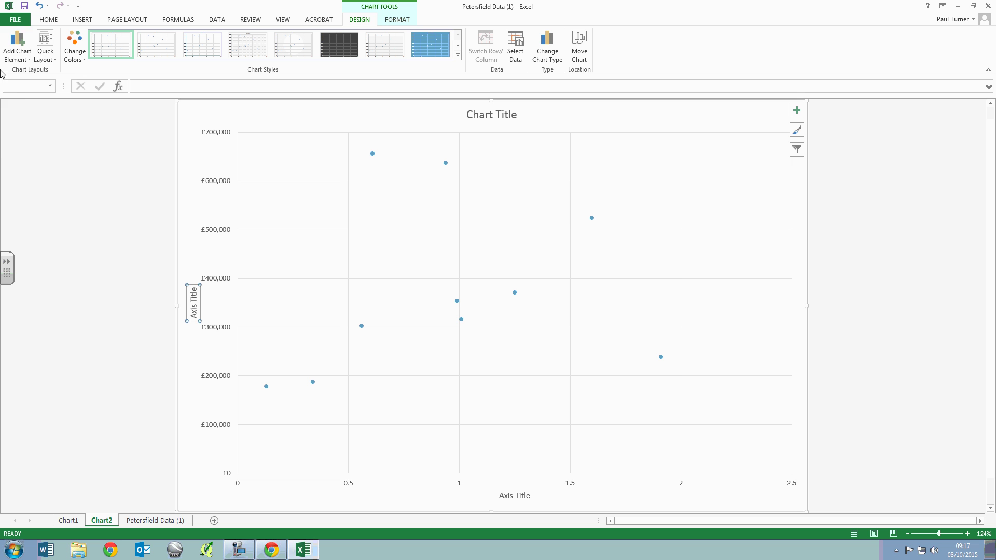
Add a dotted linear trendline through the house price points on Chart2
{"action": "left_click", "coordinate": [17, 52]}
{"action": "mouse_move", "coordinate": [41, 186]}
{"action": "left_click", "coordinate": [106, 211]}
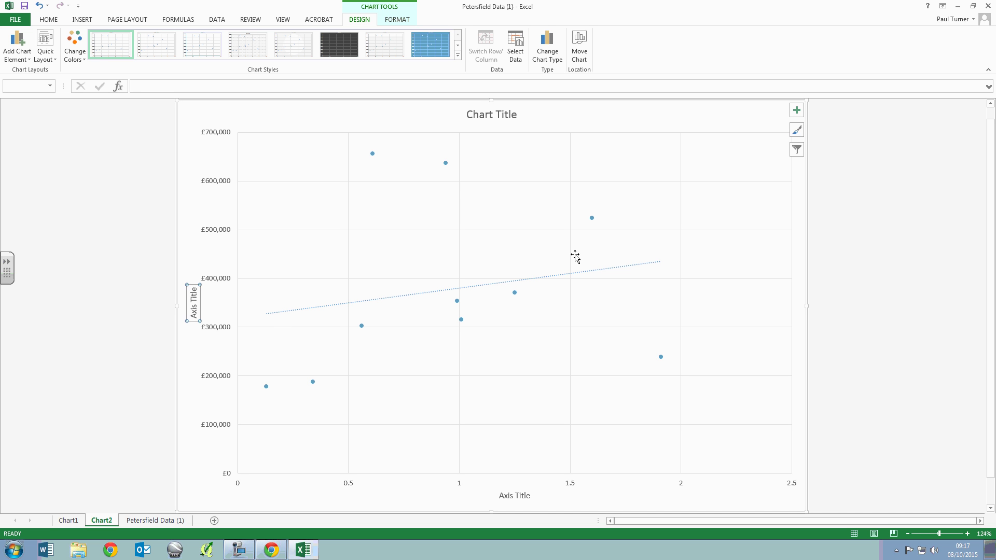
{"action": "mouse_move", "coordinate": [445, 164]}
{"action": "mouse_move", "coordinate": [374, 155]}
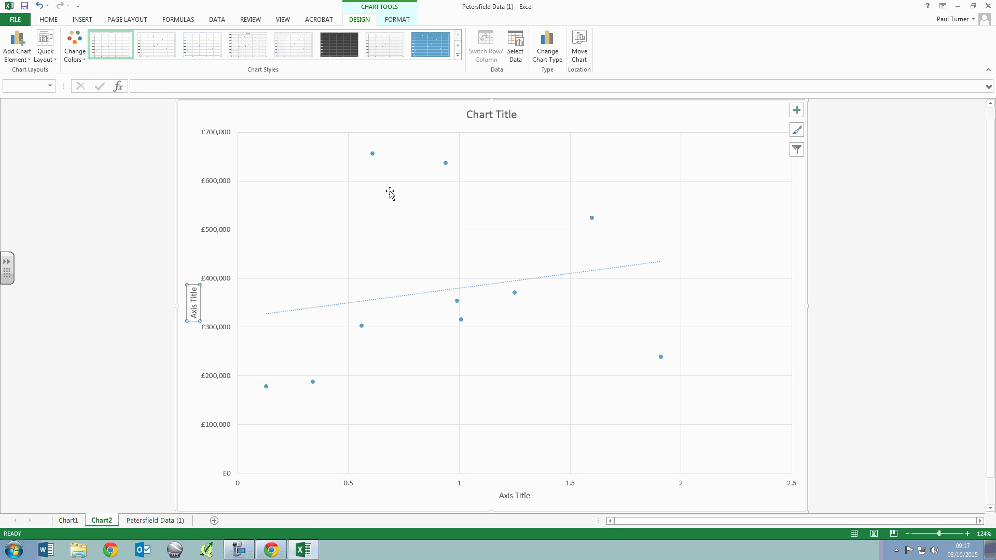